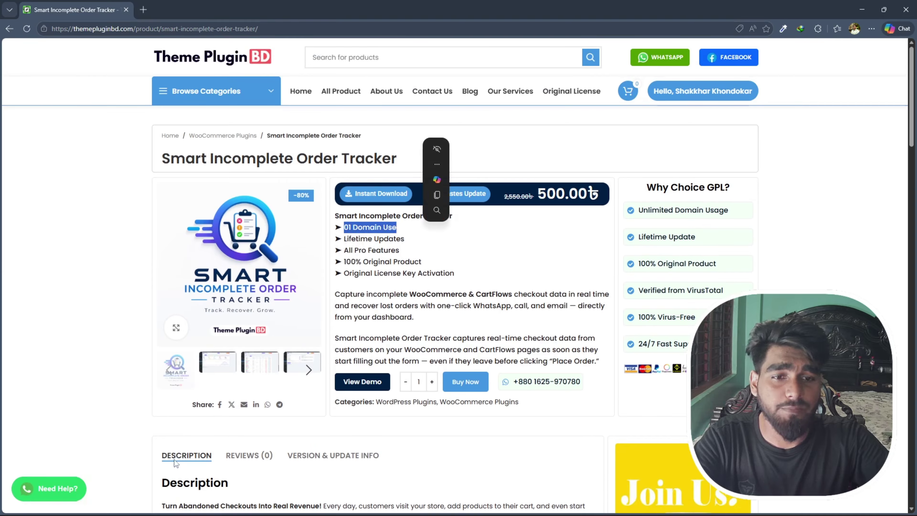
View the enlarged gallery screenshots of Smart Incomplete Order Tracker and close the gallery
{"action": "left_click", "coordinate": [218, 372]}
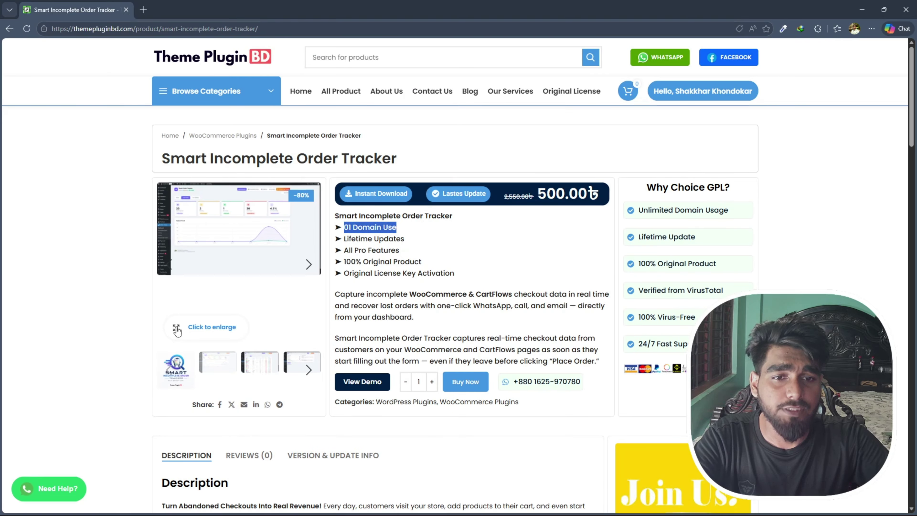
{"action": "left_click", "coordinate": [177, 327]}
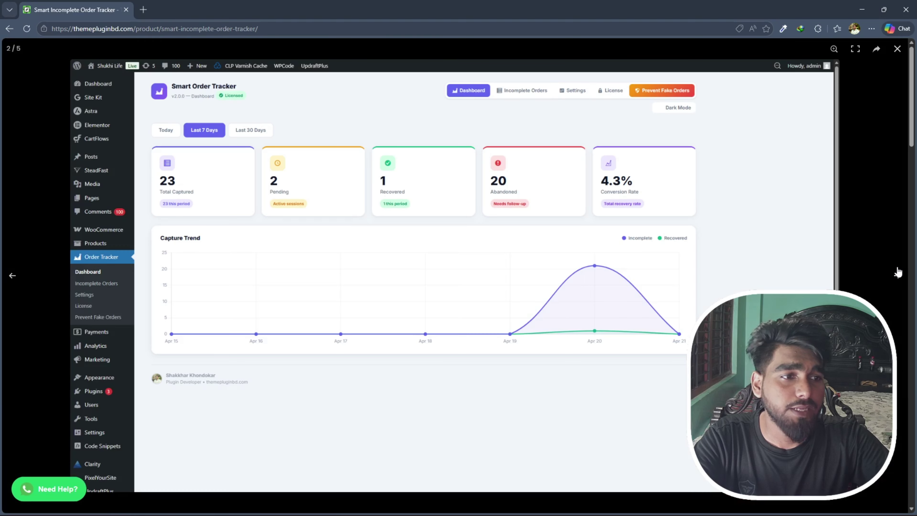
{"action": "left_click", "coordinate": [897, 274]}
{"action": "left_click", "coordinate": [897, 275]}
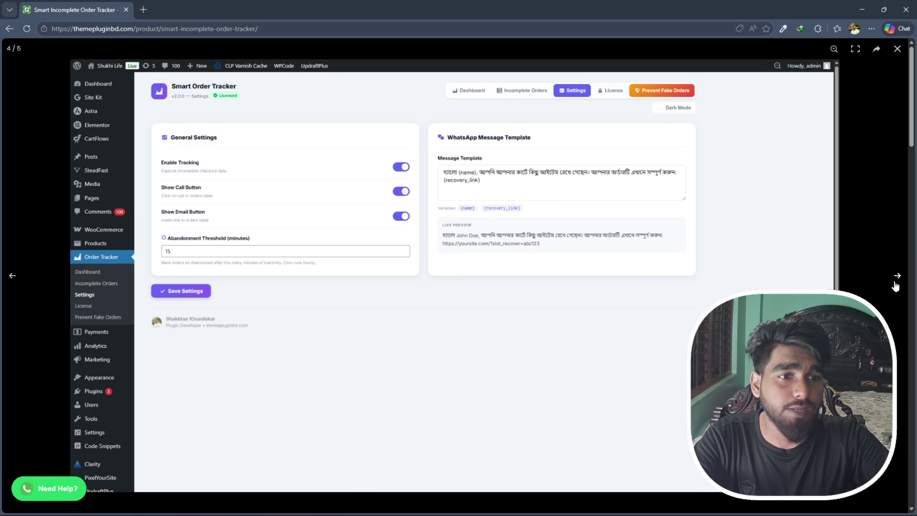
{"action": "left_click", "coordinate": [898, 50]}
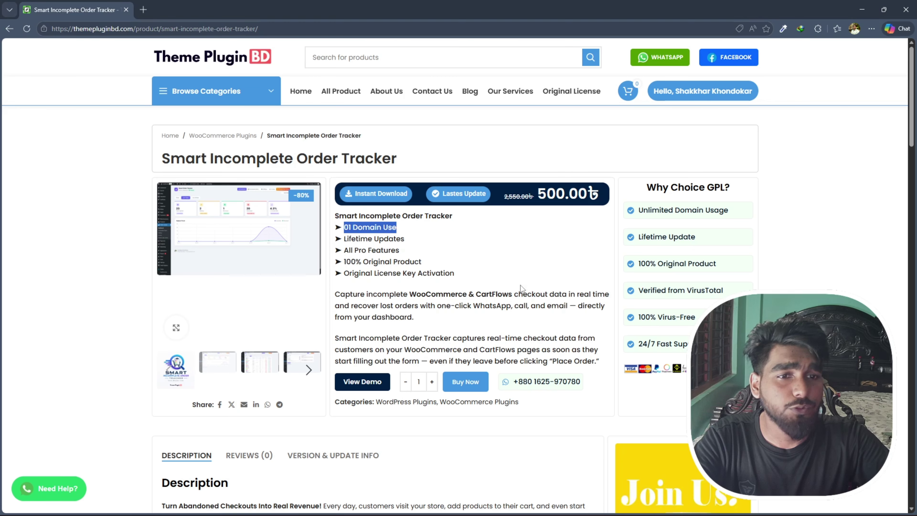
Add one Smart Incomplete Order Tracker to the cart and proceed to checkout
{"action": "left_click", "coordinate": [400, 250]}
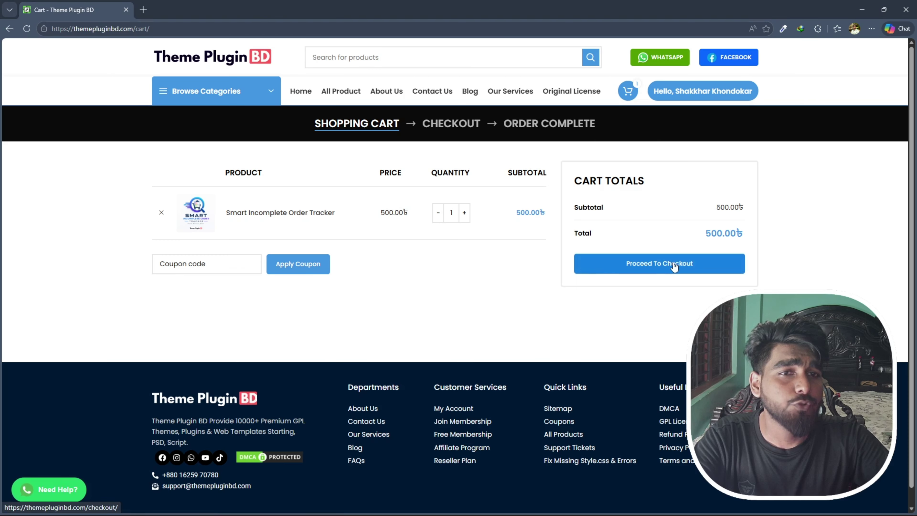
{"action": "left_click", "coordinate": [641, 266]}
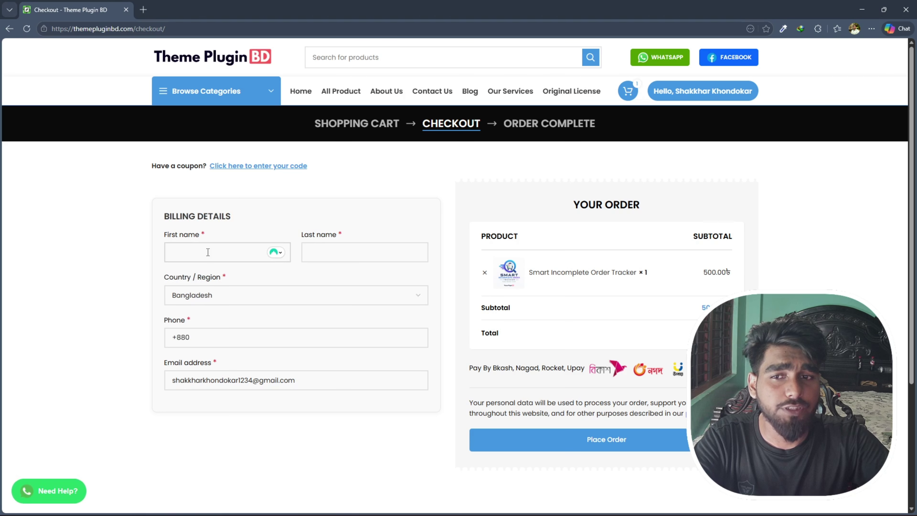
Fill in the customer's first name, last name and phone number from the saved autofill entry and place the order
{"action": "type", "text": "s"}
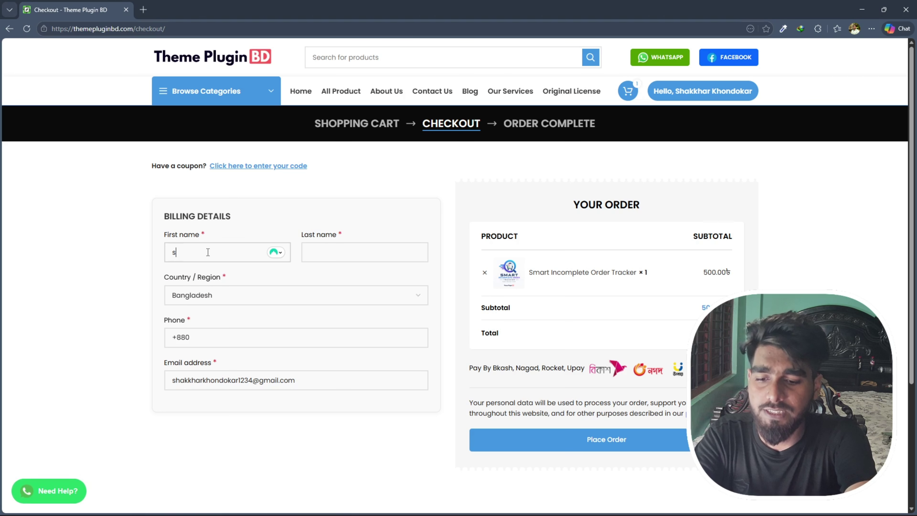
{"action": "key", "text": "Down"}
{"action": "key", "text": "Return"}
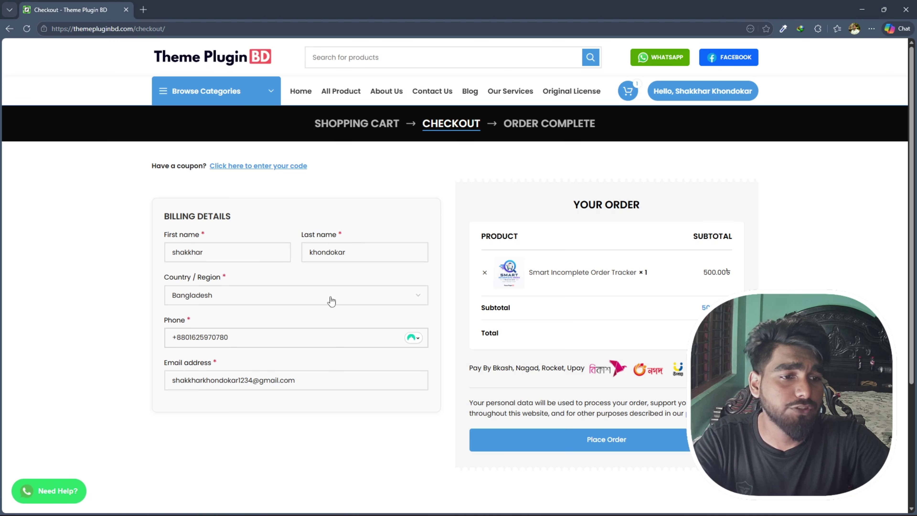
{"action": "left_click", "coordinate": [581, 440]}
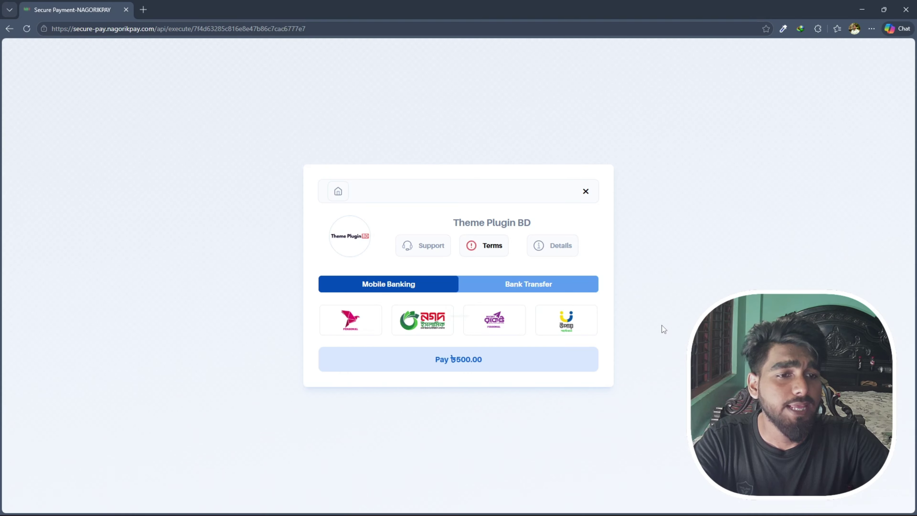
Compare the bank transfer and mobile banking options, choose bKash under Mobile Banking, and open the transaction ID field for entry
{"action": "left_click", "coordinate": [529, 289]}
{"action": "left_click", "coordinate": [401, 287]}
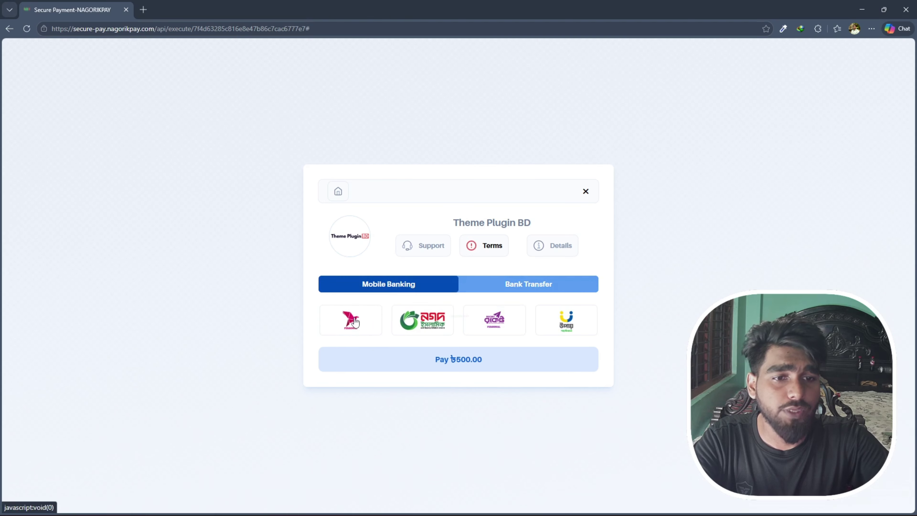
{"action": "left_click", "coordinate": [348, 319]}
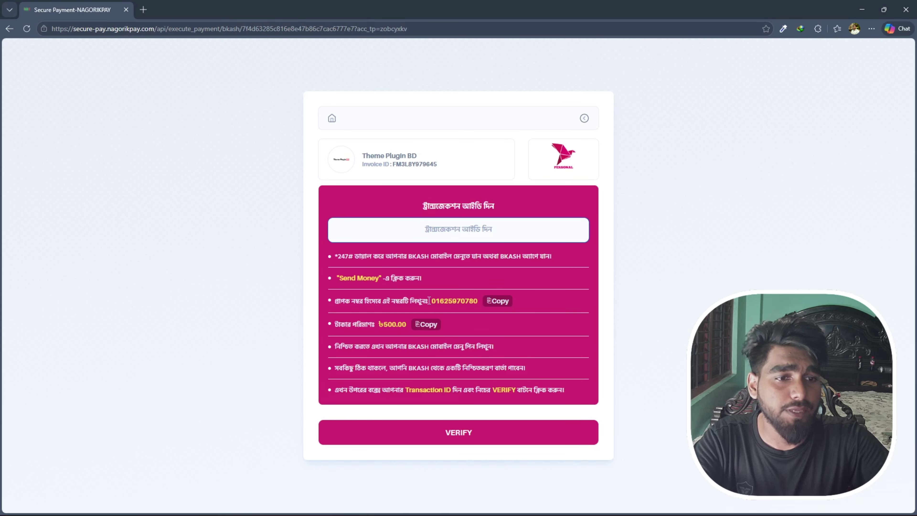
{"action": "left_click_drag", "start_coordinate": [433, 301], "coordinate": [475, 300]}
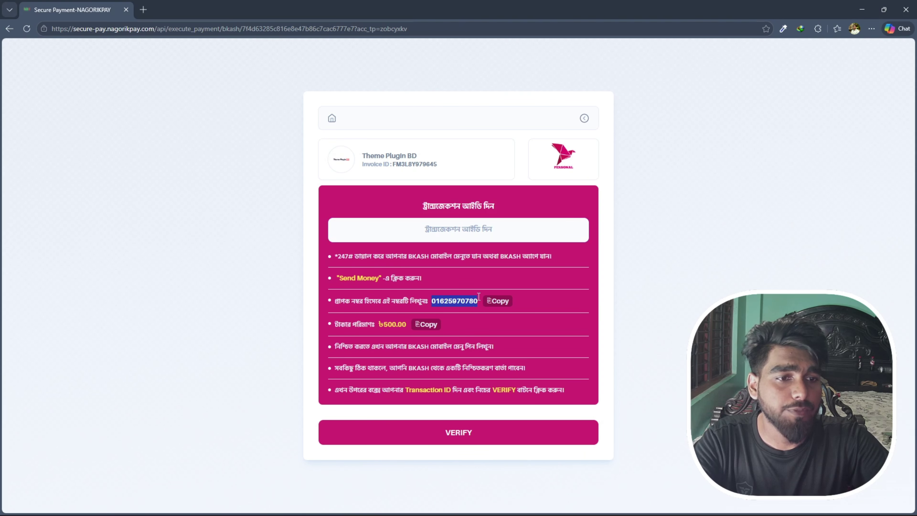
{"action": "left_click", "coordinate": [465, 301]}
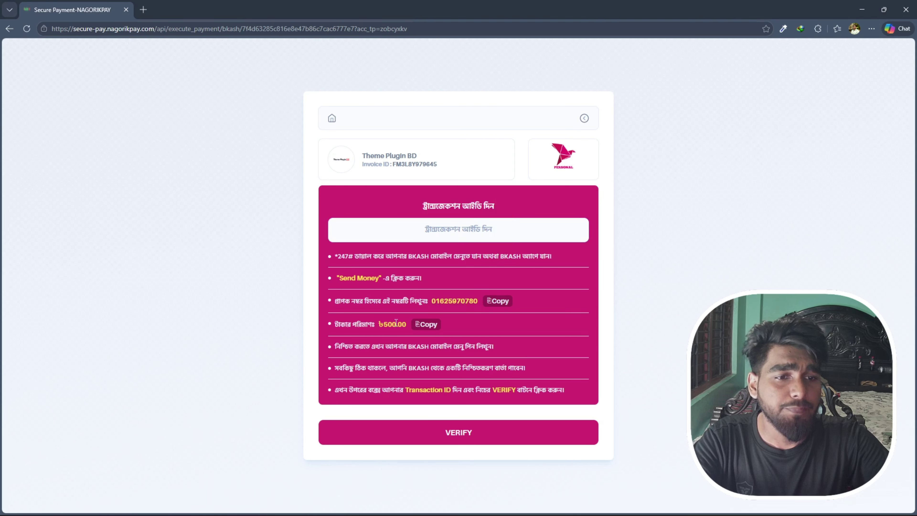
{"action": "left_click", "coordinate": [460, 228]}
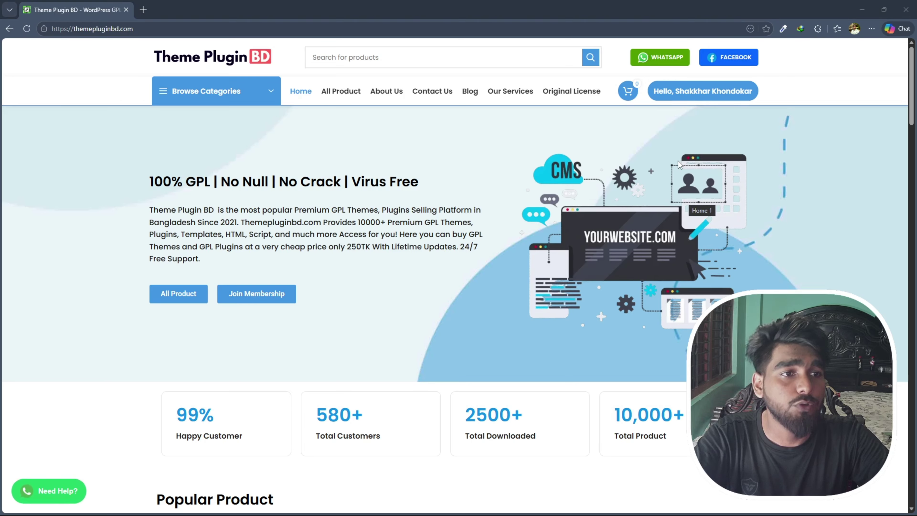
Open the account's Downloads page and highlight the Smart Incomplete Order Tracker download and license entries
{"action": "mouse_move", "coordinate": [702, 95]}
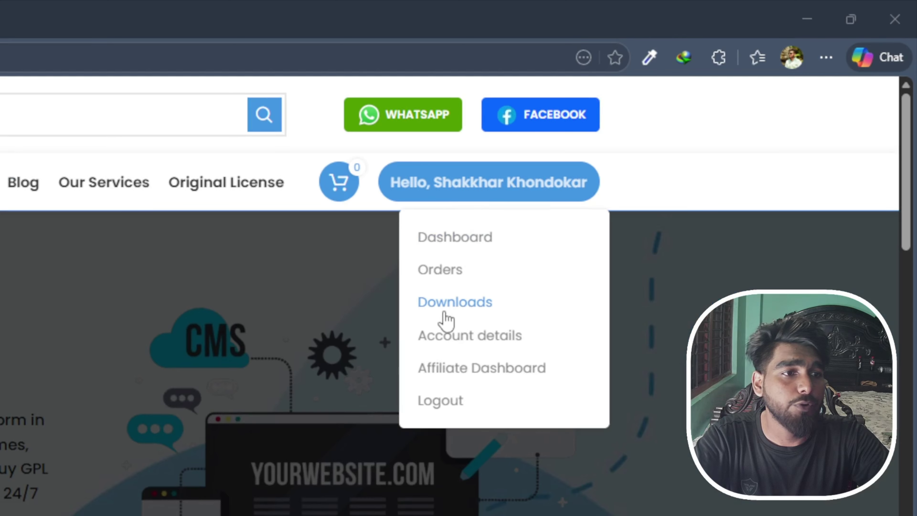
{"action": "left_click", "coordinate": [460, 306]}
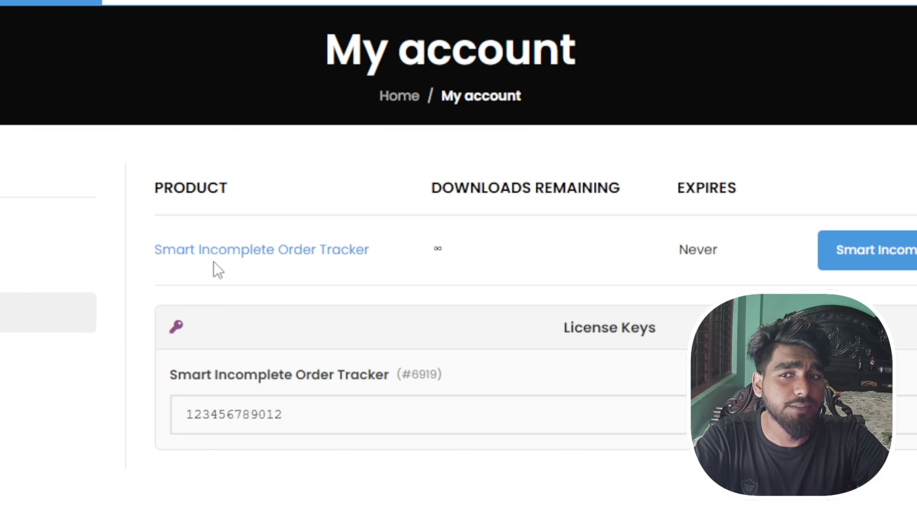
{"action": "left_click_drag", "start_coordinate": [300, 231], "coordinate": [337, 225]}
{"action": "left_click_drag", "start_coordinate": [215, 245], "coordinate": [377, 256]}
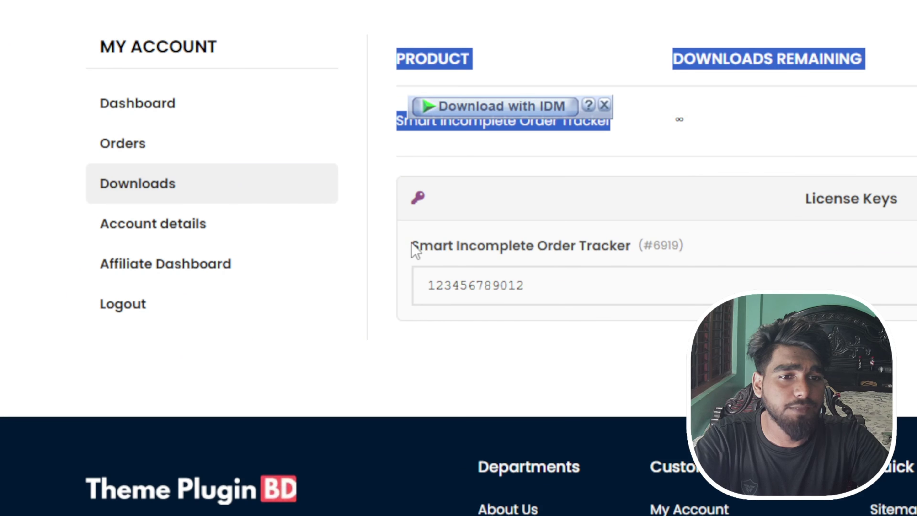
{"action": "left_click_drag", "start_coordinate": [415, 249], "coordinate": [631, 249]}
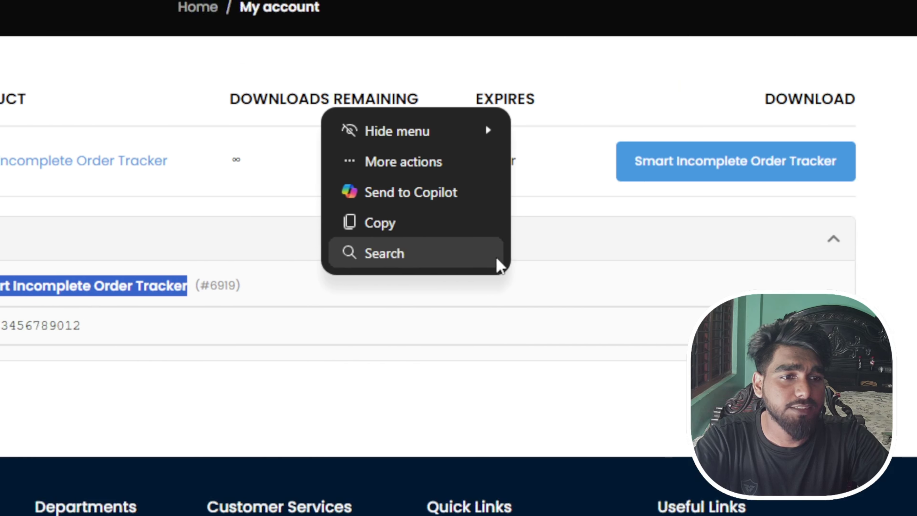
Copy the product's license key, and collapse and expand the License Keys section
{"action": "left_click", "coordinate": [916, 286]}
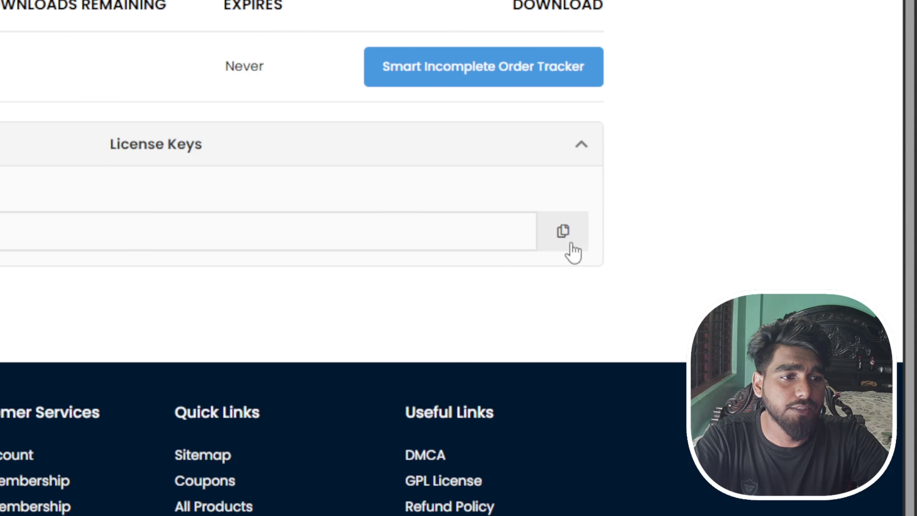
{"action": "left_click", "coordinate": [563, 233]}
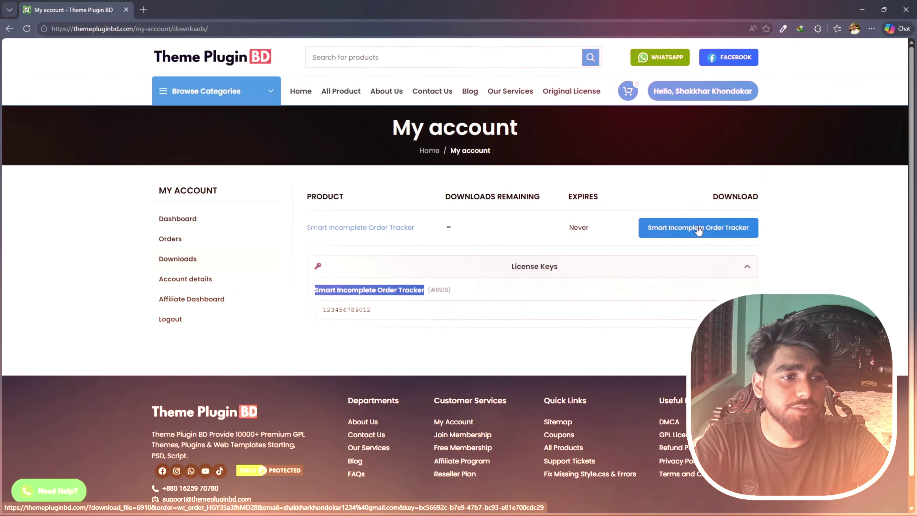
{"action": "left_click", "coordinate": [608, 267]}
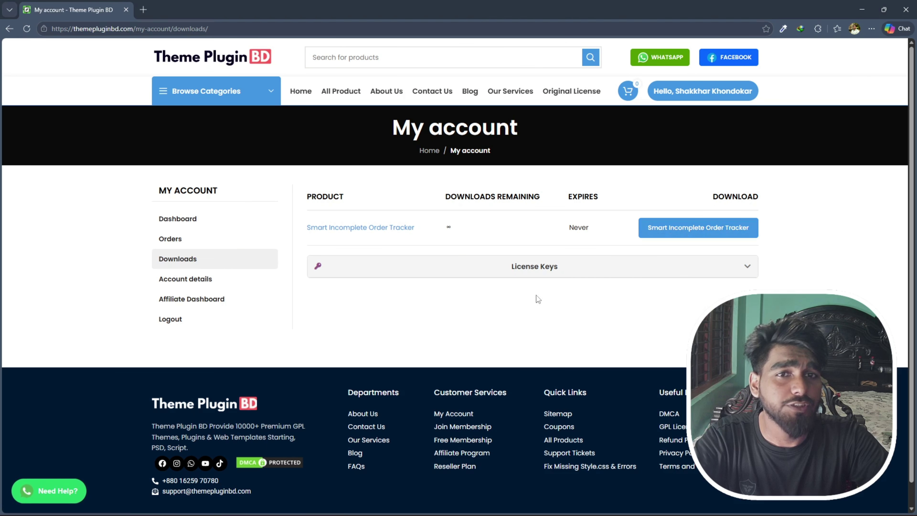
{"action": "left_click", "coordinate": [469, 268]}
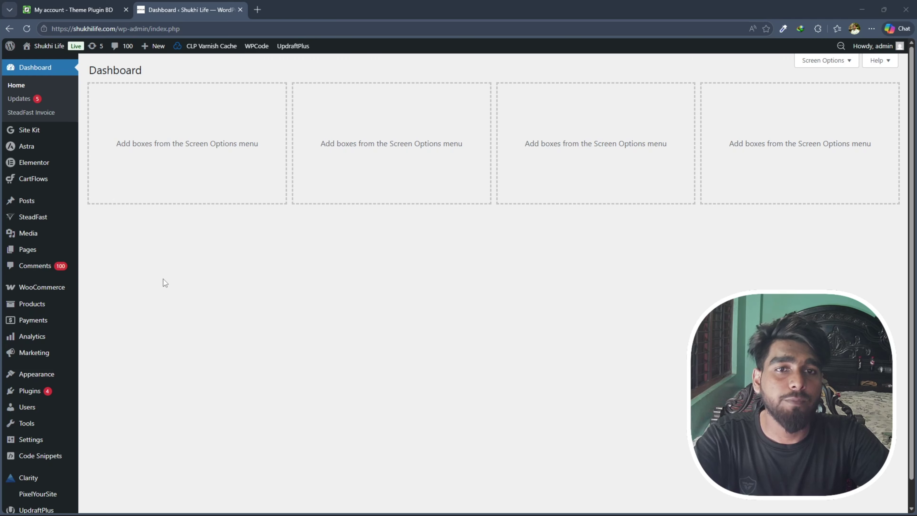
In the WordPress admin, upload smart-incomplete-order-tracker.zip as a new plugin, install it and activate it
{"action": "scroll", "coordinate": [76, 261], "scroll_direction": "down", "scroll_amount": 1}
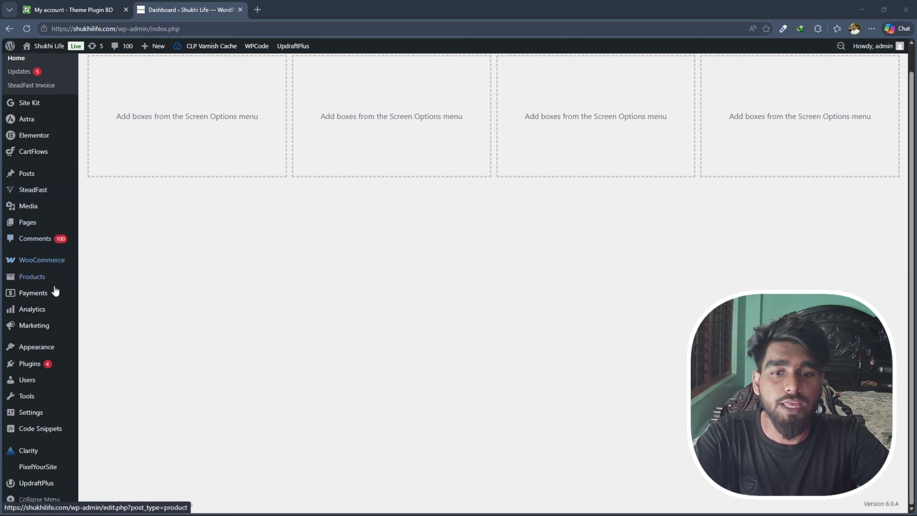
{"action": "mouse_move", "coordinate": [35, 369]}
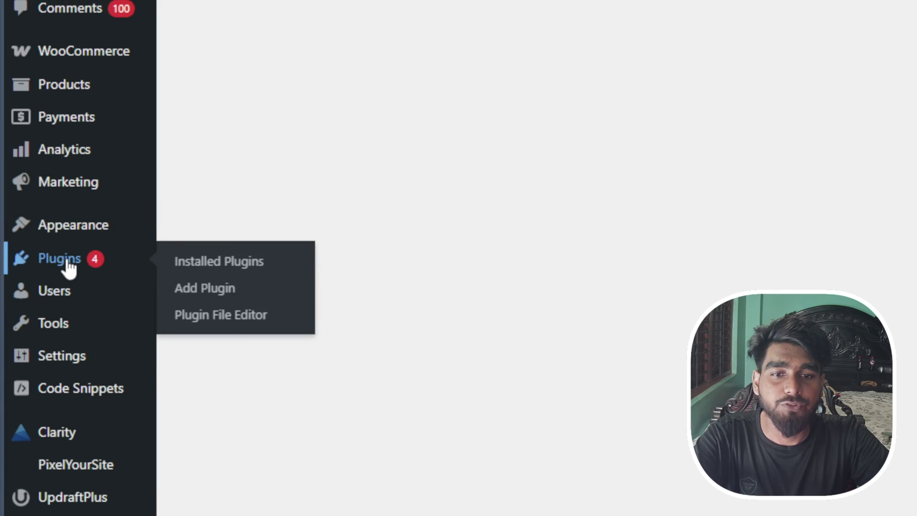
{"action": "left_click", "coordinate": [216, 288]}
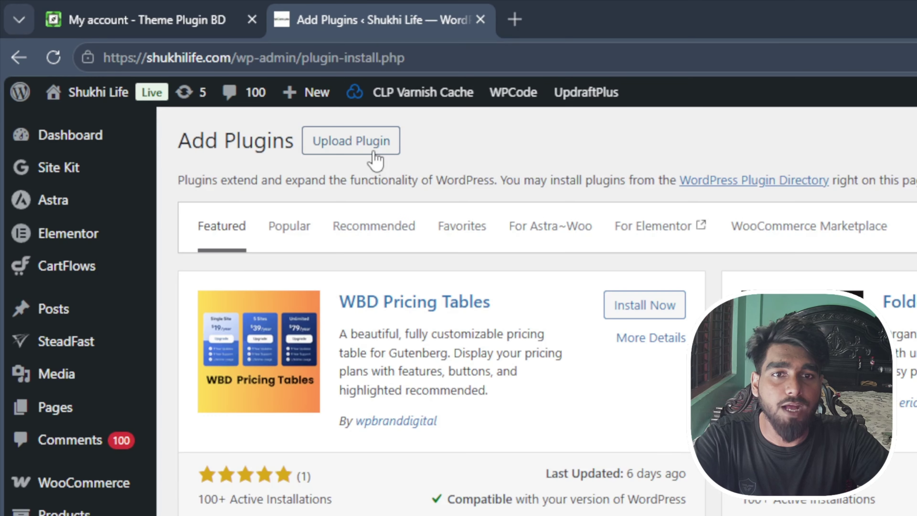
{"action": "left_click", "coordinate": [182, 72]}
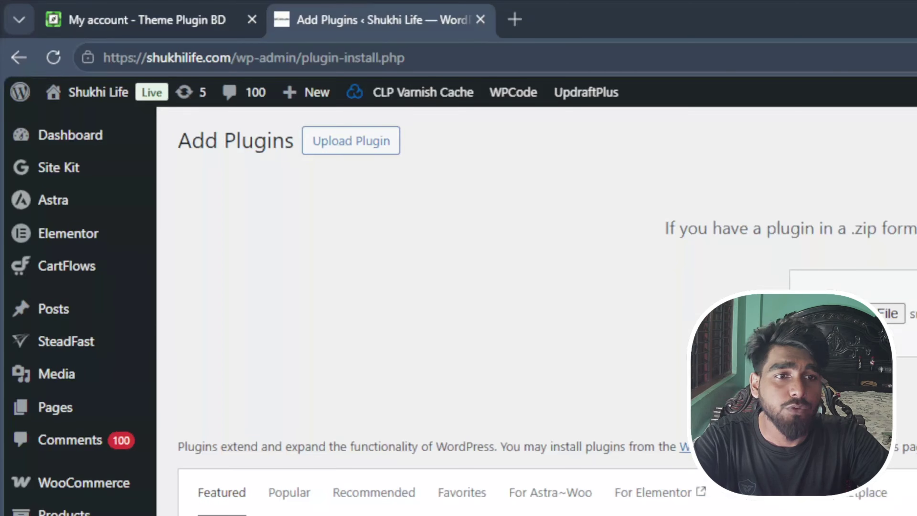
{"action": "left_click", "coordinate": [160, 29]}
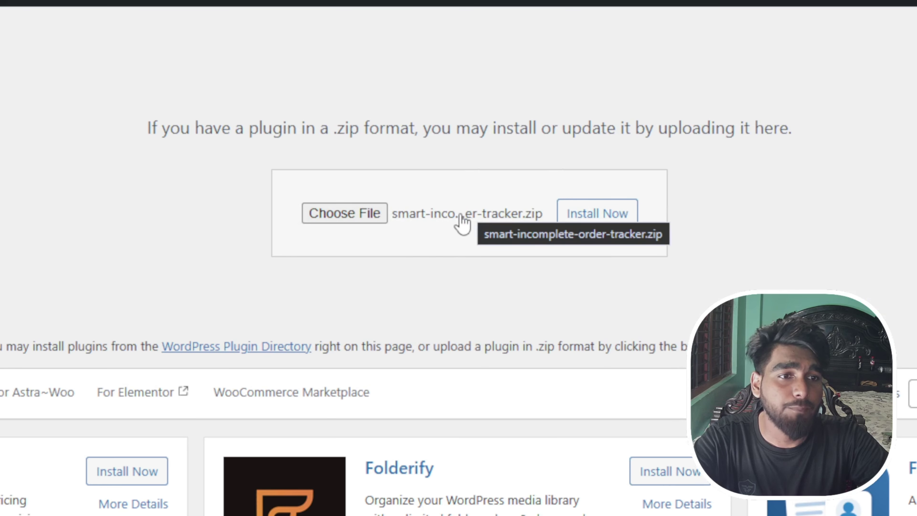
{"action": "left_click", "coordinate": [596, 219]}
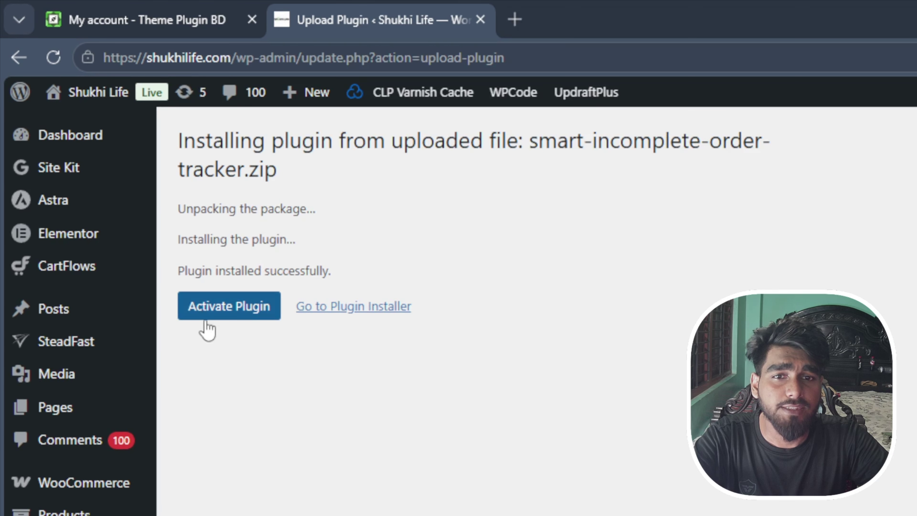
{"action": "left_click", "coordinate": [227, 312]}
Open the Order Tracker dashboard and highlight the license activation notice
{"action": "mouse_move", "coordinate": [31, 263]}
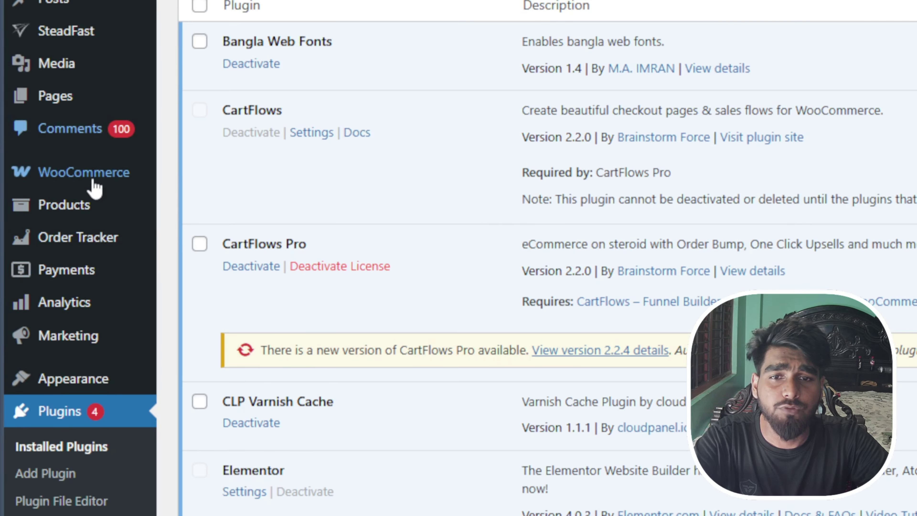
{"action": "mouse_move", "coordinate": [86, 224]}
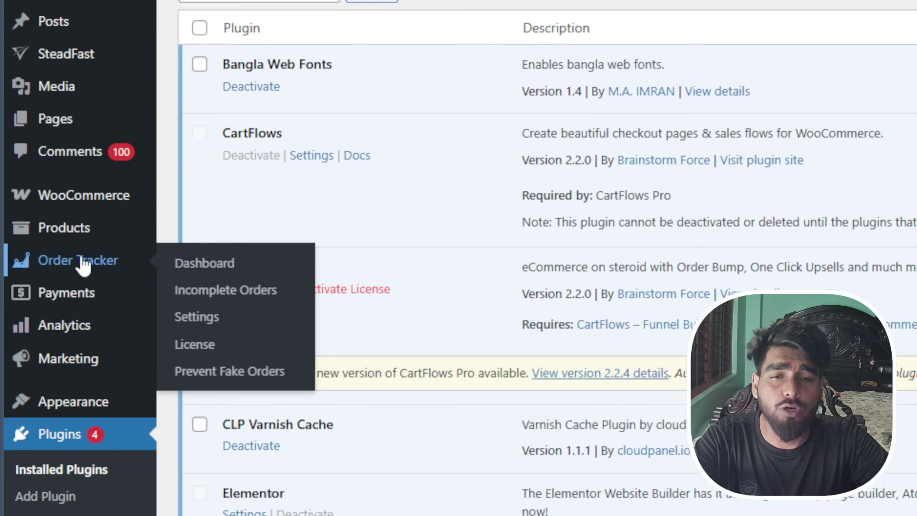
{"action": "left_click", "coordinate": [204, 270]}
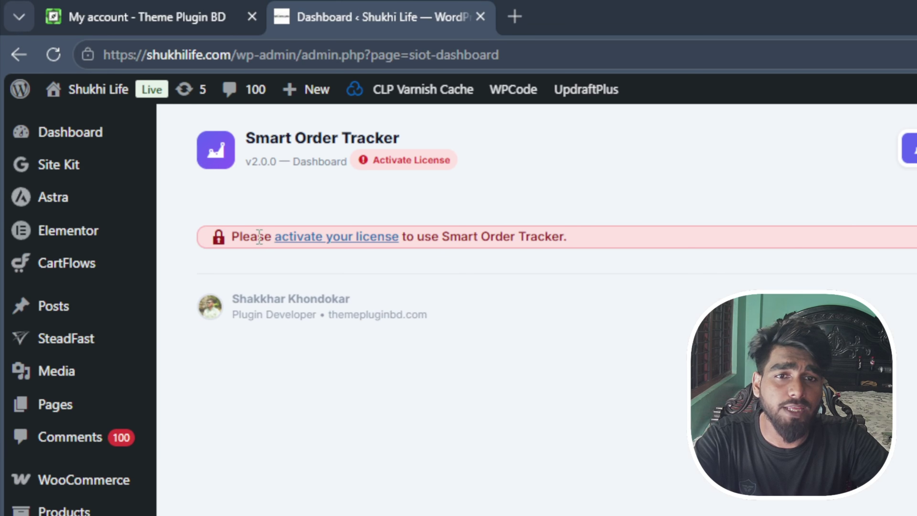
{"action": "left_click_drag", "start_coordinate": [240, 237], "coordinate": [659, 246]}
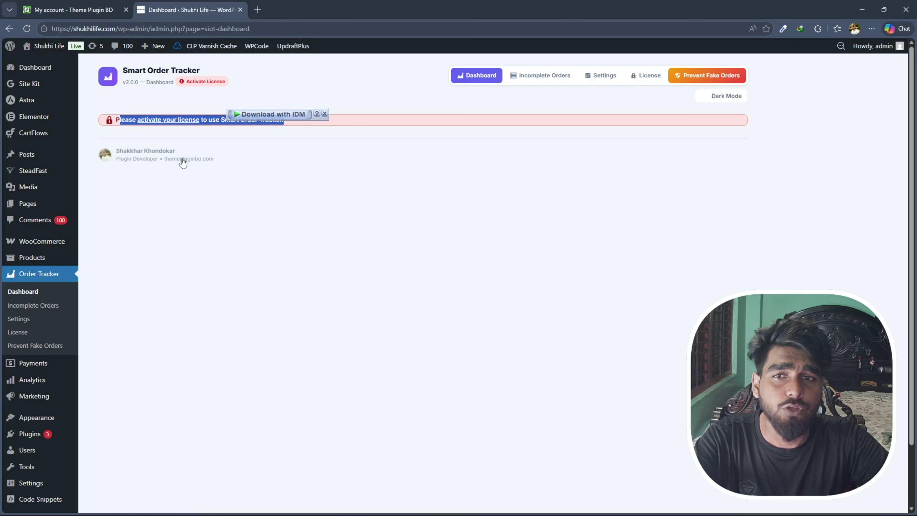
{"action": "left_click", "coordinate": [248, 166]}
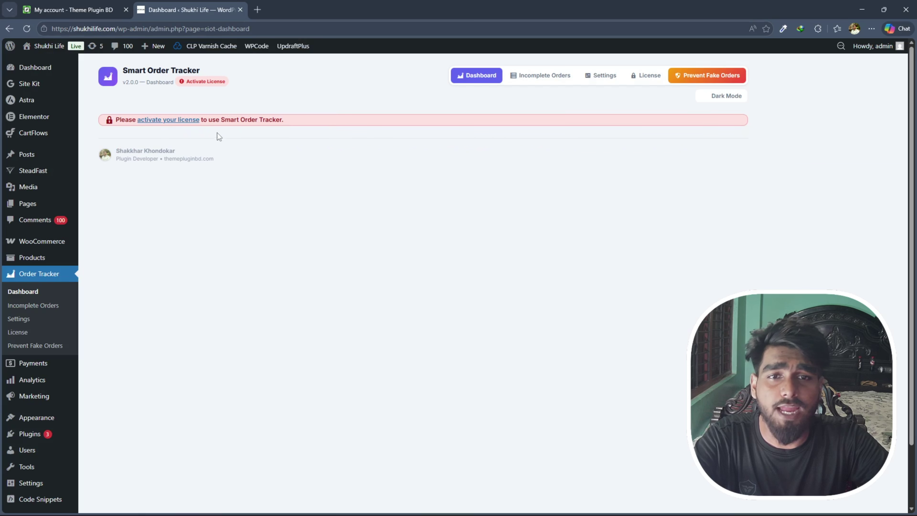
Enter the copied license key on the Smart Order Tracker license page and activate the license
{"action": "left_click", "coordinate": [175, 123]}
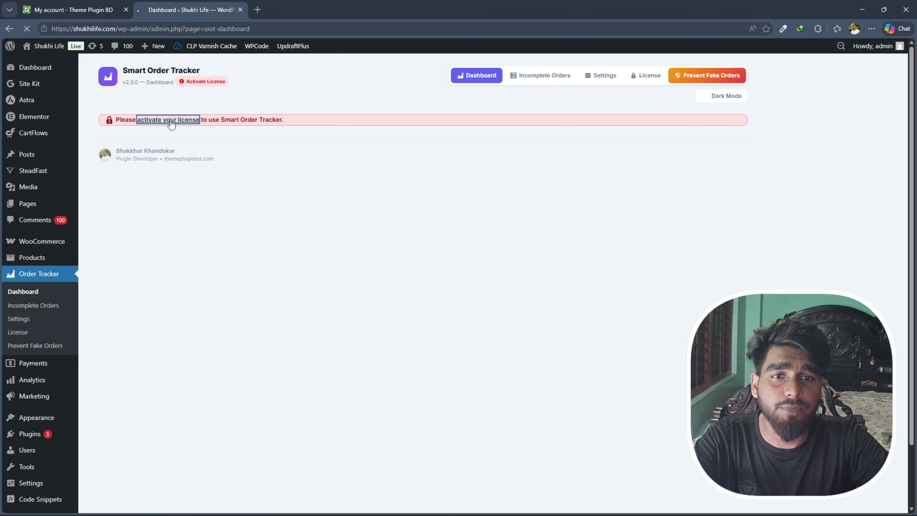
{"action": "left_click", "coordinate": [157, 220]}
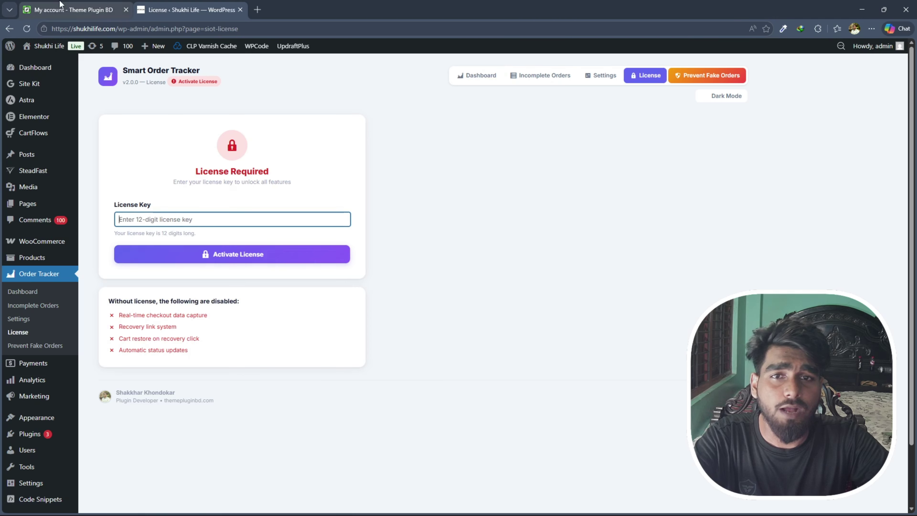
{"action": "left_click", "coordinate": [72, 10]}
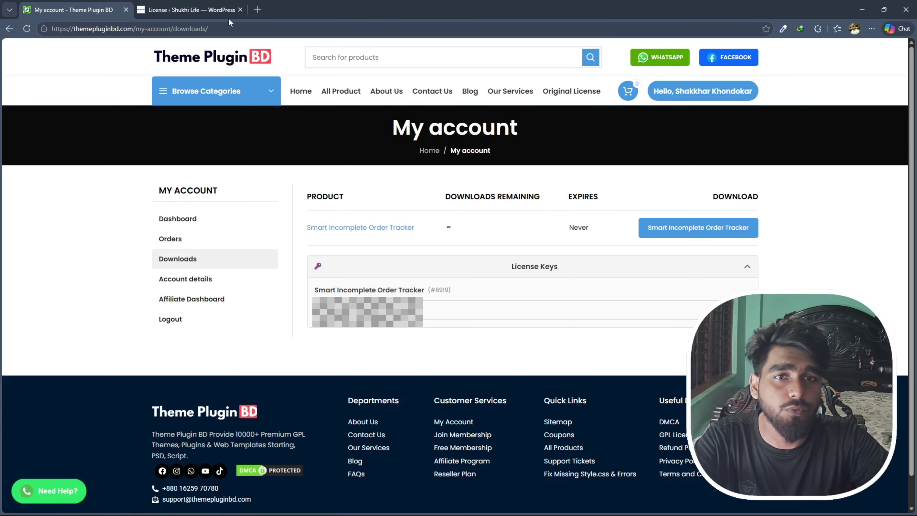
{"action": "left_click", "coordinate": [227, 9]}
{"action": "key", "text": "ctrl+v"}
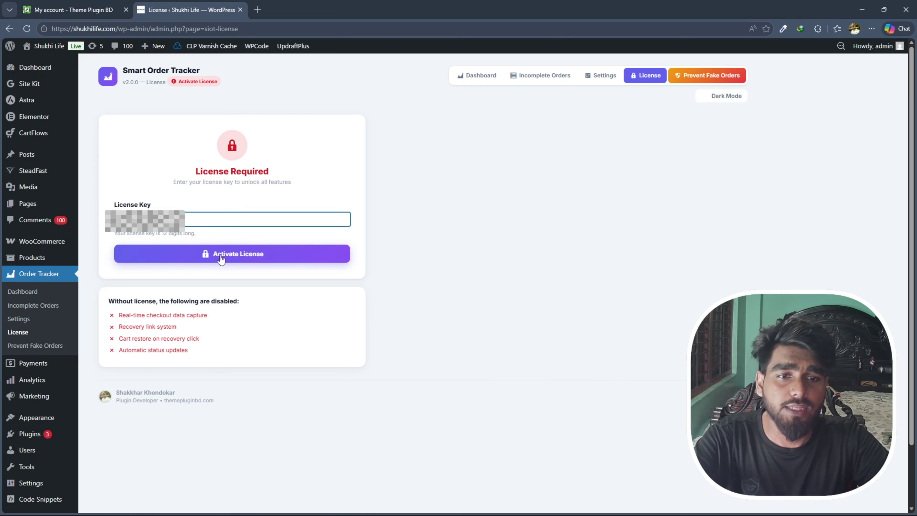
{"action": "left_click", "coordinate": [241, 255]}
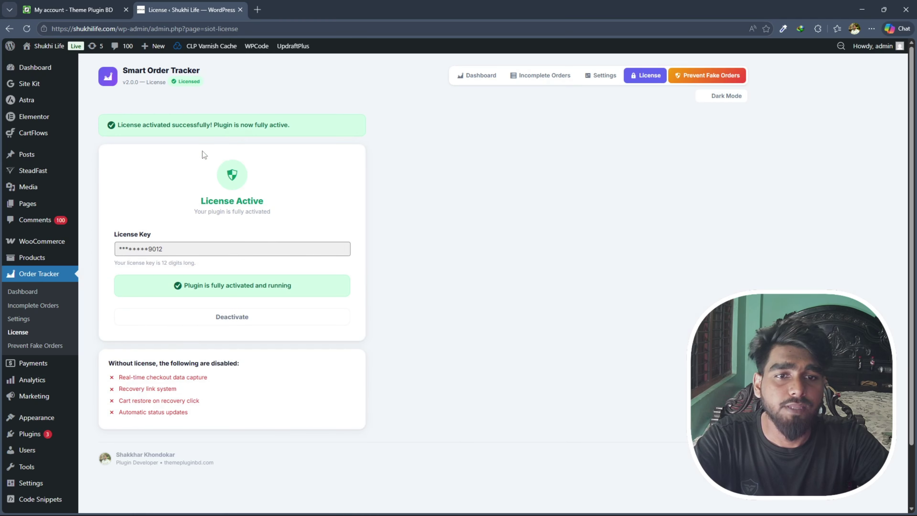
{"action": "left_click_drag", "start_coordinate": [127, 122], "coordinate": [327, 123]}
{"action": "left_click", "coordinate": [256, 121]}
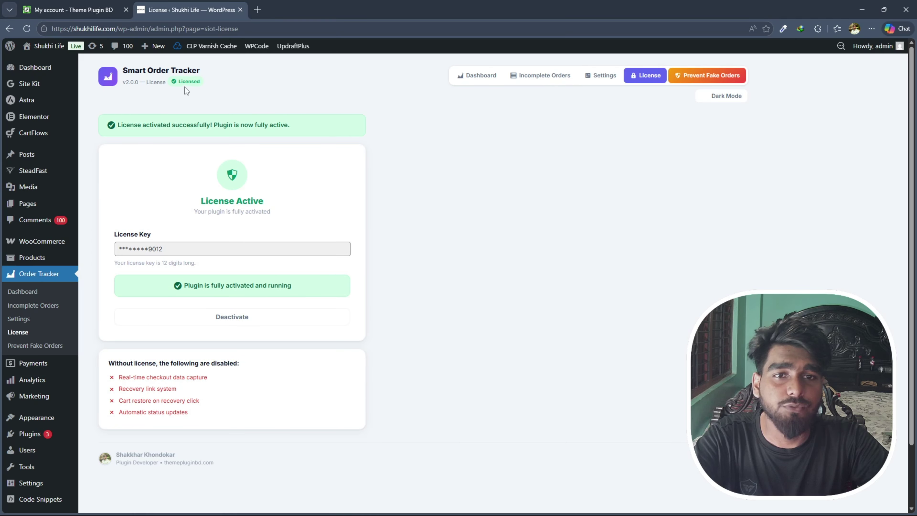
{"action": "left_click", "coordinate": [217, 95]}
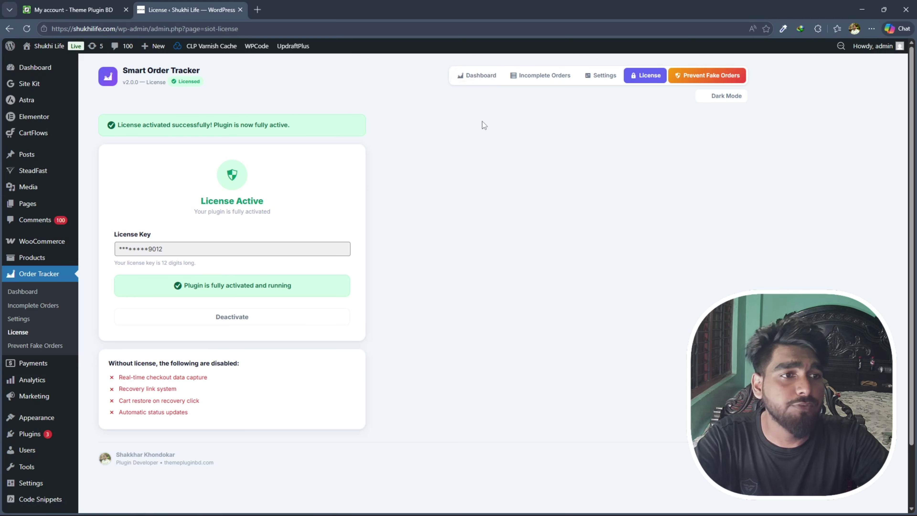
Open the Order Tracker dashboard and examine the Total Captured, Pending, Recovered, Abandoned and Conversion Rate cards
{"action": "left_click", "coordinate": [472, 77]}
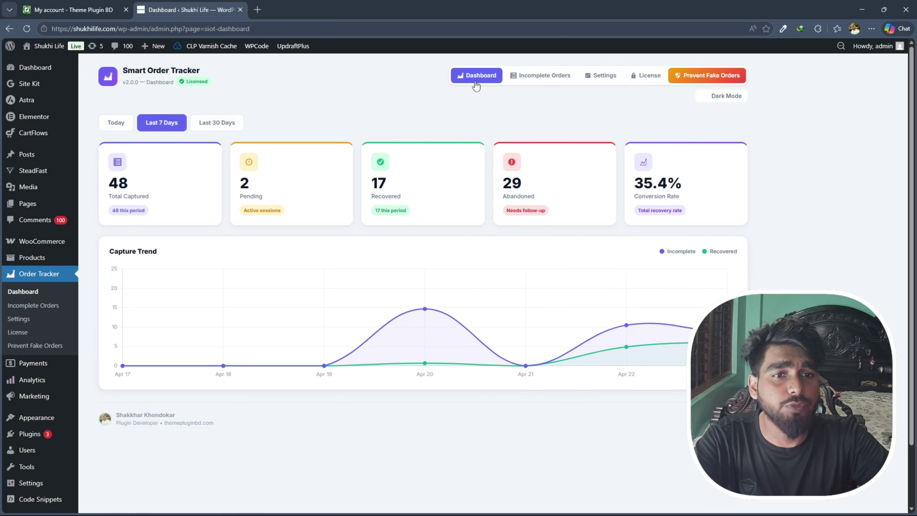
{"action": "left_click_drag", "start_coordinate": [109, 196], "coordinate": [150, 201]}
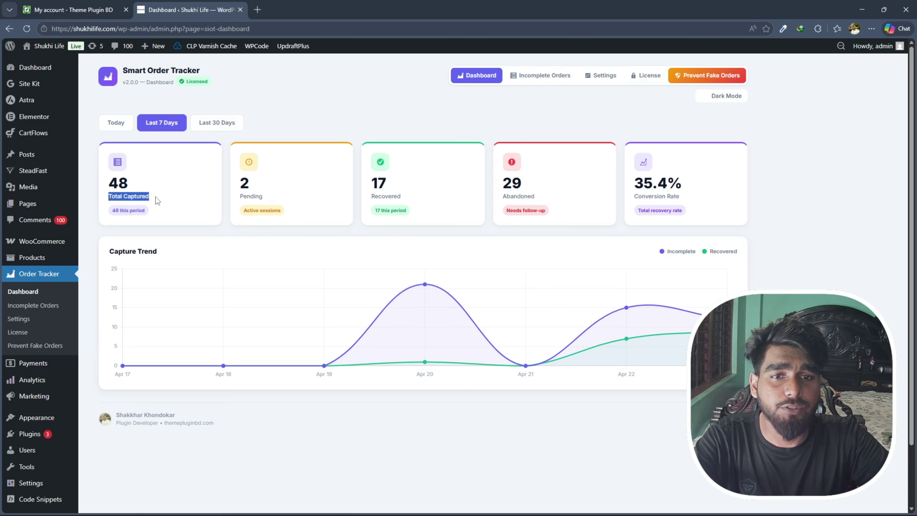
{"action": "left_click", "coordinate": [130, 198]}
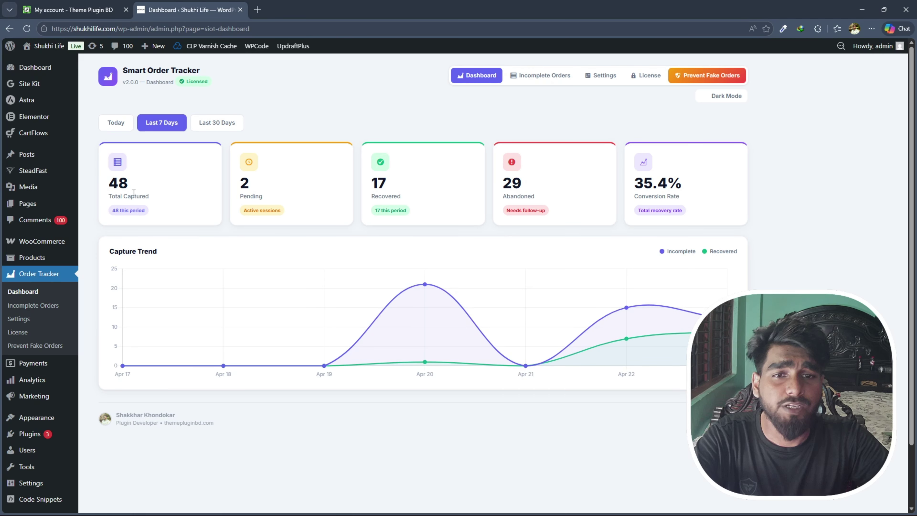
{"action": "left_click_drag", "start_coordinate": [115, 195], "coordinate": [141, 195]}
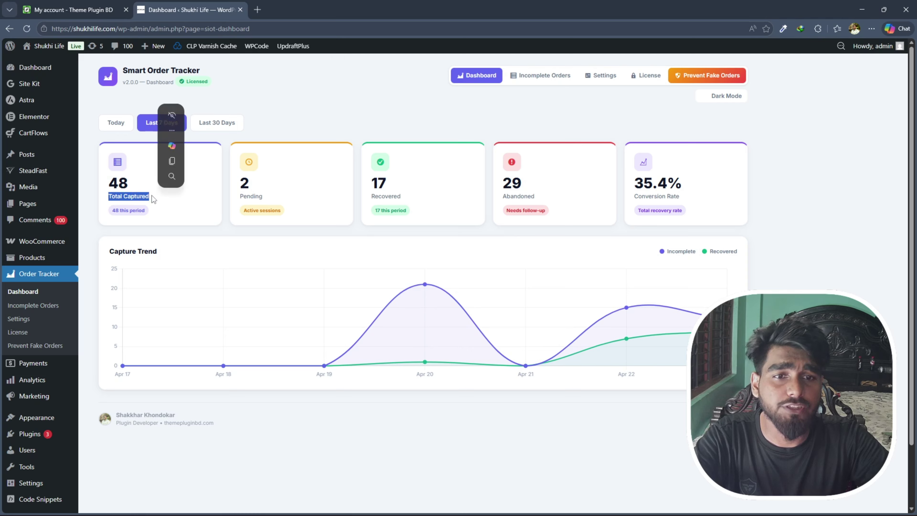
{"action": "left_click_drag", "start_coordinate": [240, 196], "coordinate": [255, 196]}
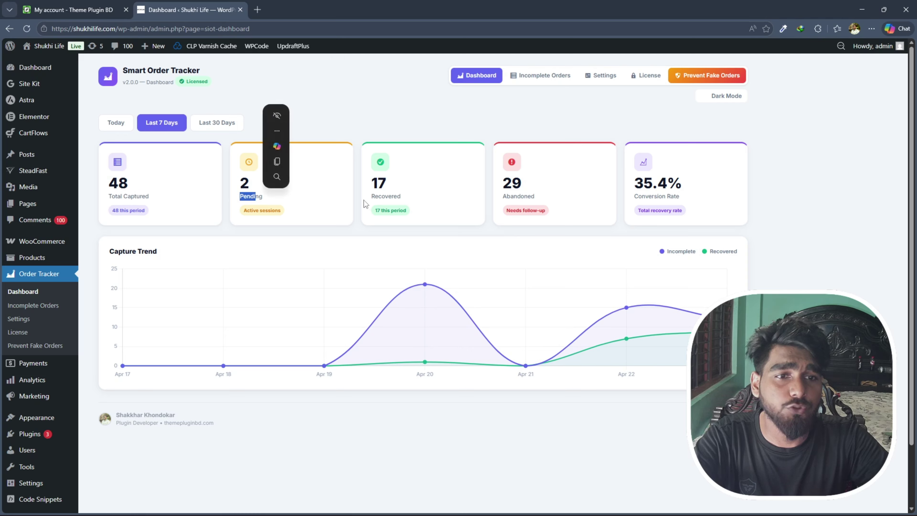
{"action": "left_click_drag", "start_coordinate": [371, 197], "coordinate": [394, 199]}
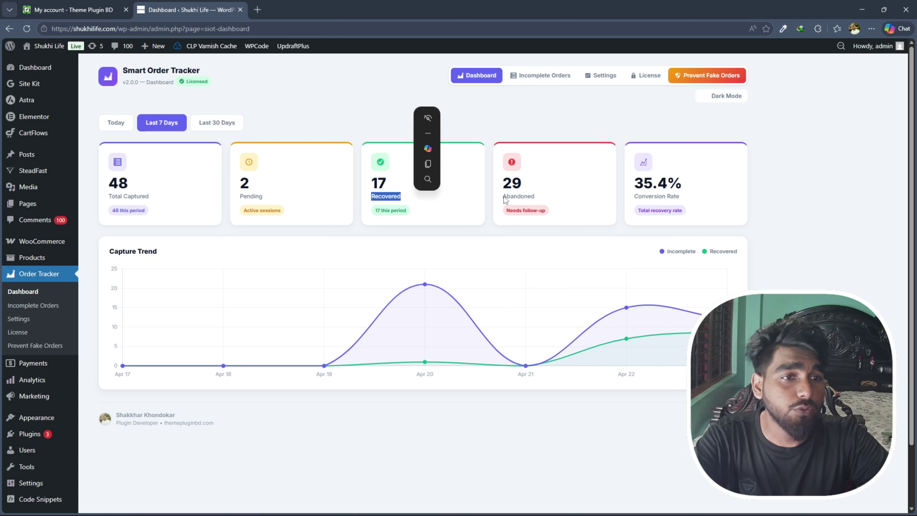
{"action": "left_click_drag", "start_coordinate": [503, 196], "coordinate": [535, 197]}
{"action": "left_click_drag", "start_coordinate": [639, 196], "coordinate": [682, 183]}
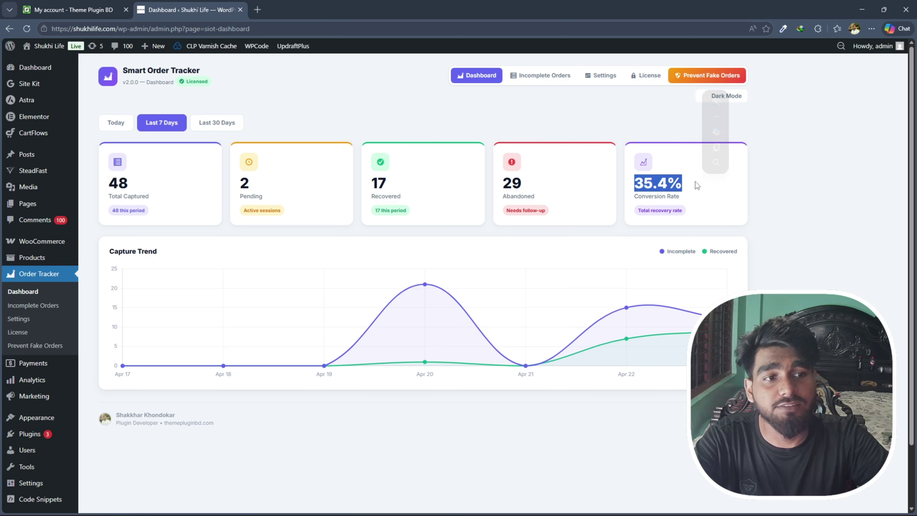
{"action": "left_click", "coordinate": [654, 183]}
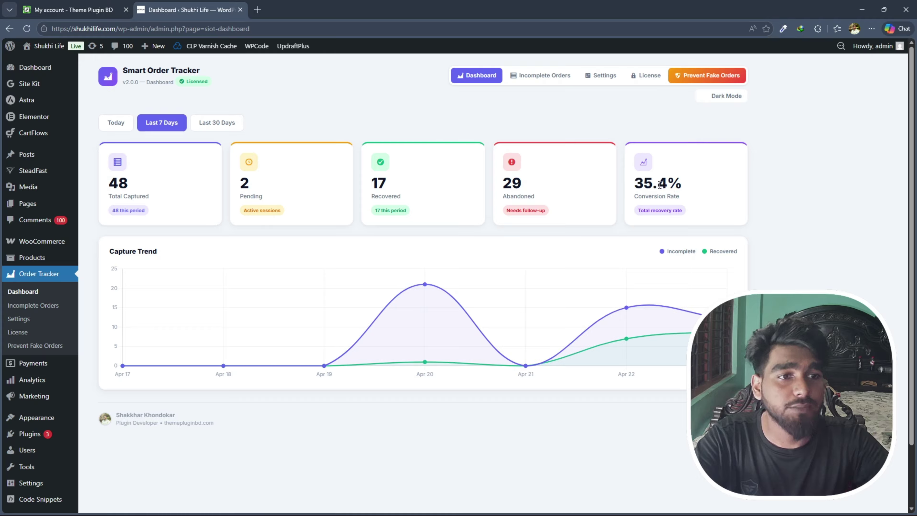
{"action": "left_click_drag", "start_coordinate": [633, 184], "coordinate": [682, 182]}
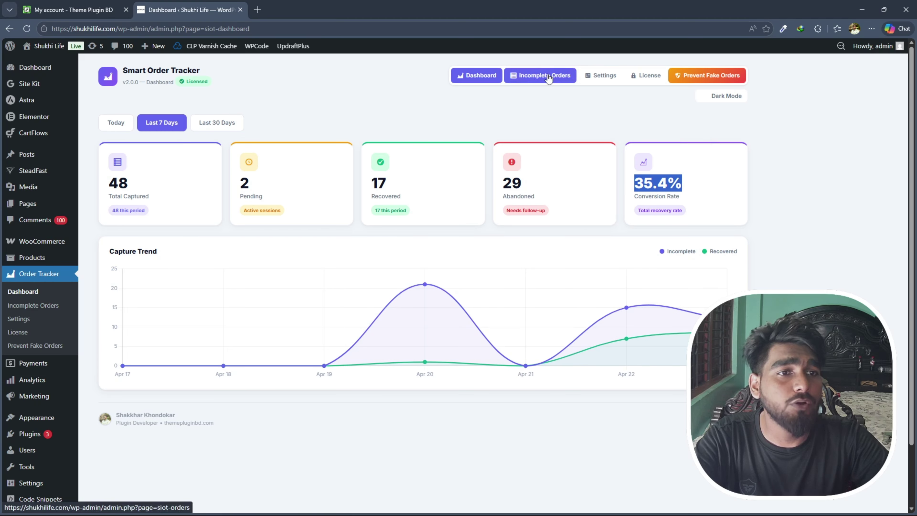
Open the Incomplete Orders list and examine its customer, phone, cart items and last activity columns
{"action": "left_click", "coordinate": [548, 77]}
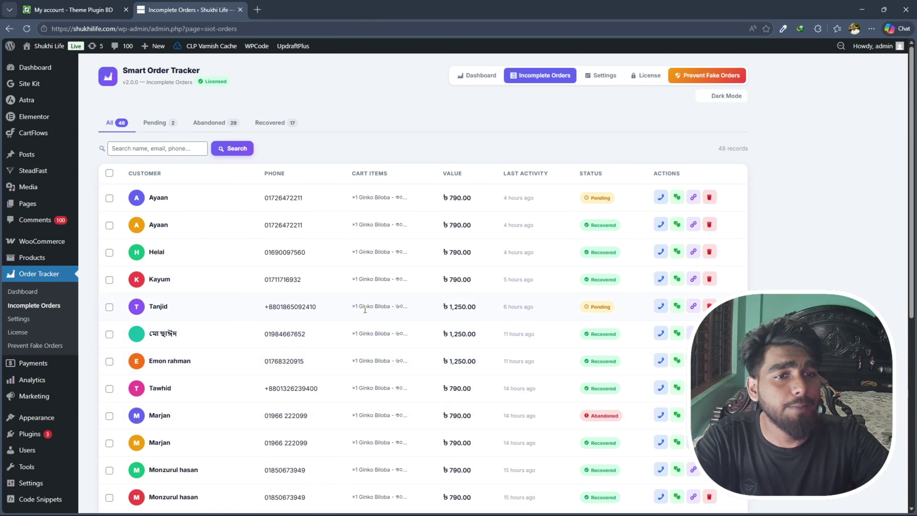
{"action": "scroll", "coordinate": [436, 240], "scroll_direction": "down", "scroll_amount": 9}
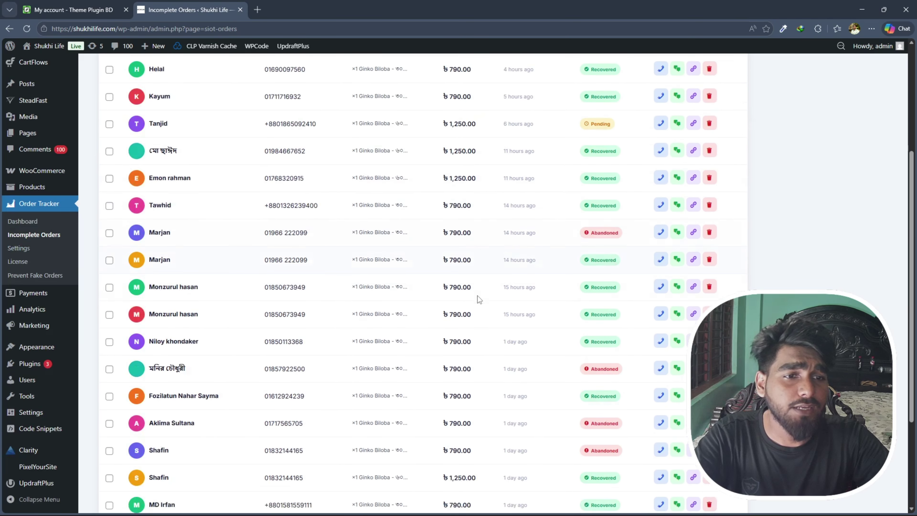
{"action": "scroll", "coordinate": [417, 365], "scroll_direction": "up", "scroll_amount": 10}
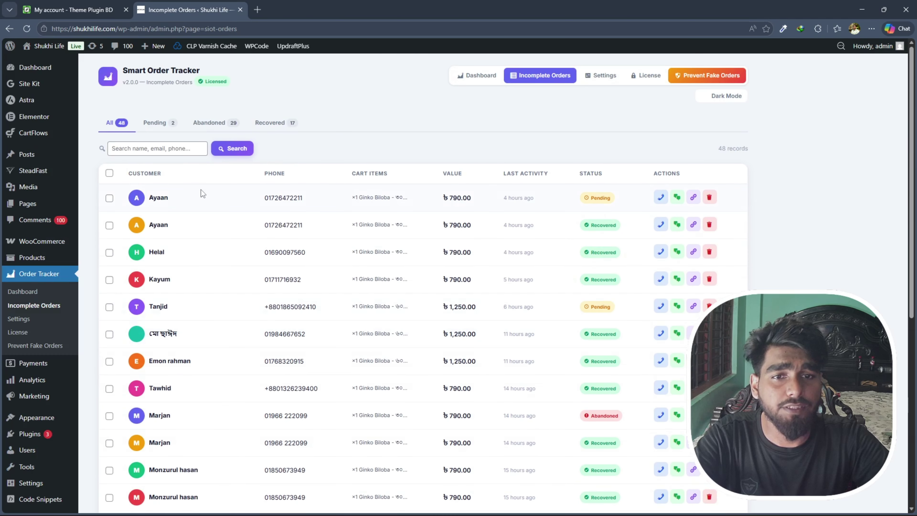
{"action": "double_click", "coordinate": [141, 173]}
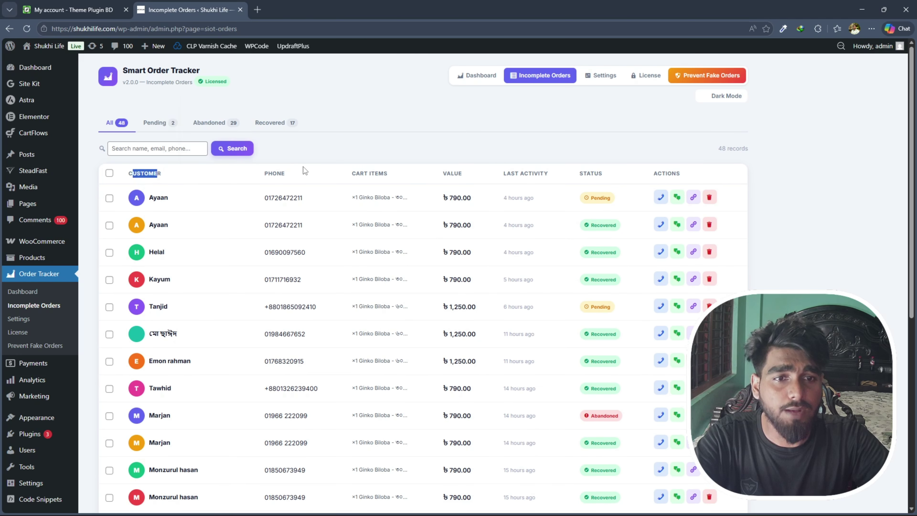
{"action": "left_click_drag", "start_coordinate": [282, 173], "coordinate": [283, 195]}
{"action": "left_click", "coordinate": [364, 199]}
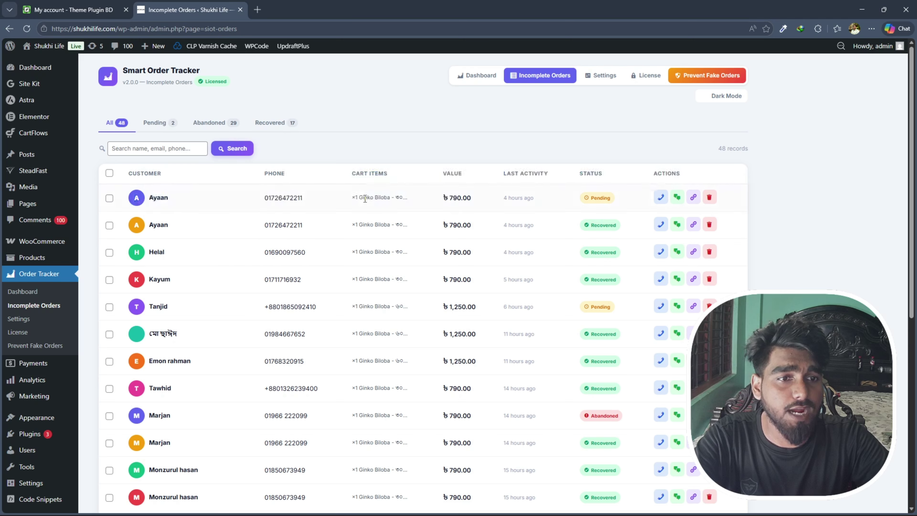
{"action": "left_click_drag", "start_coordinate": [361, 199], "coordinate": [410, 198]}
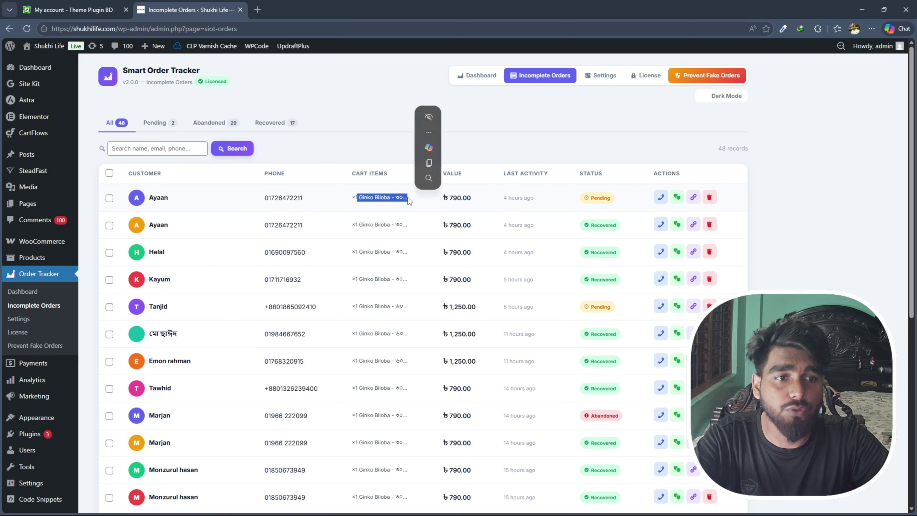
{"action": "left_click", "coordinate": [542, 173]}
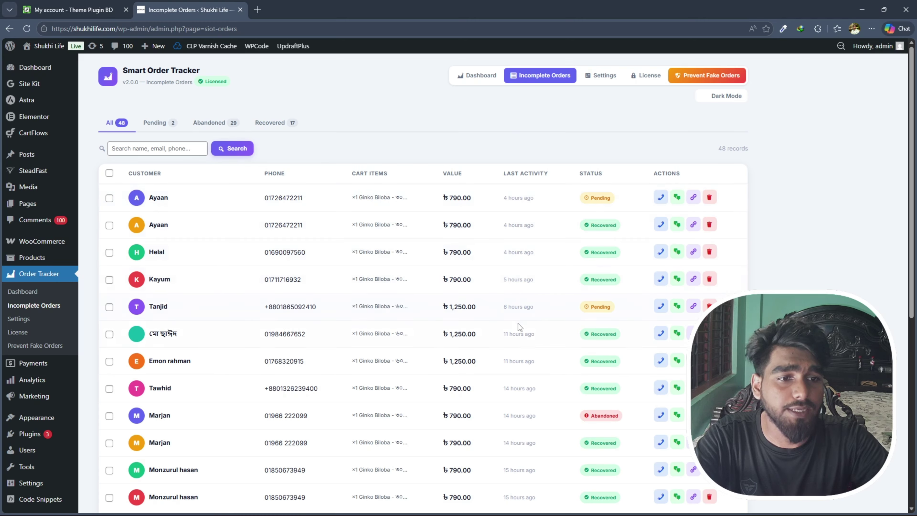
Look through the incomplete order records and examine their status labels, highlighting an Abandoned one
{"action": "scroll", "coordinate": [514, 345], "scroll_direction": "down", "scroll_amount": 8}
{"action": "scroll", "coordinate": [513, 348], "scroll_direction": "up", "scroll_amount": 8}
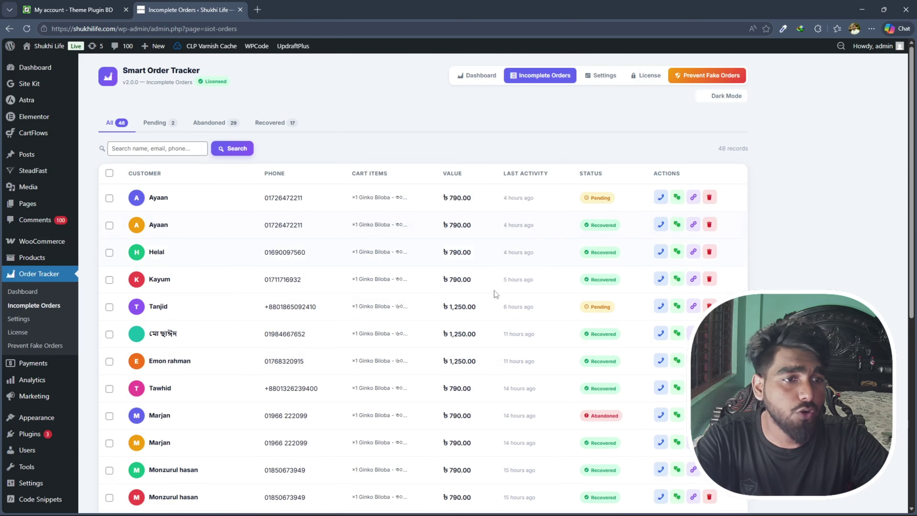
{"action": "scroll", "coordinate": [482, 423], "scroll_direction": "down", "scroll_amount": 8}
{"action": "scroll", "coordinate": [481, 423], "scroll_direction": "up", "scroll_amount": 8}
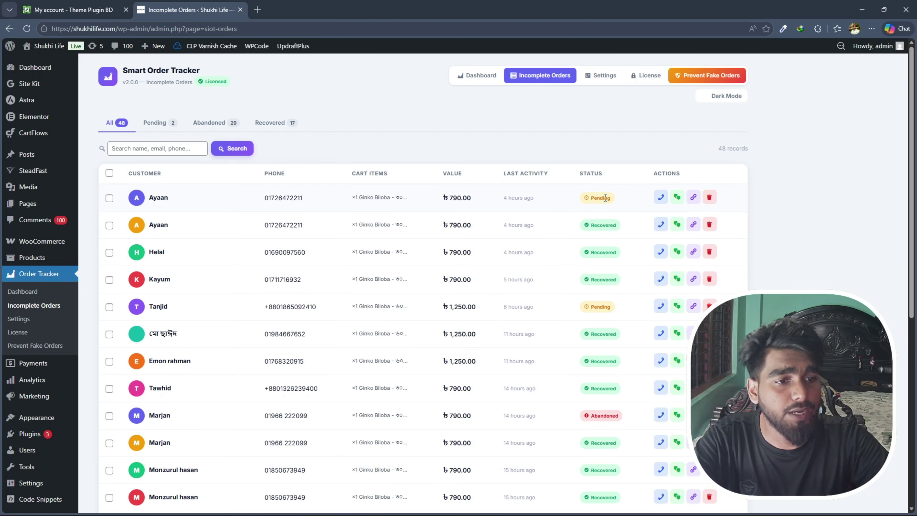
{"action": "left_click_drag", "start_coordinate": [590, 415], "coordinate": [618, 414]}
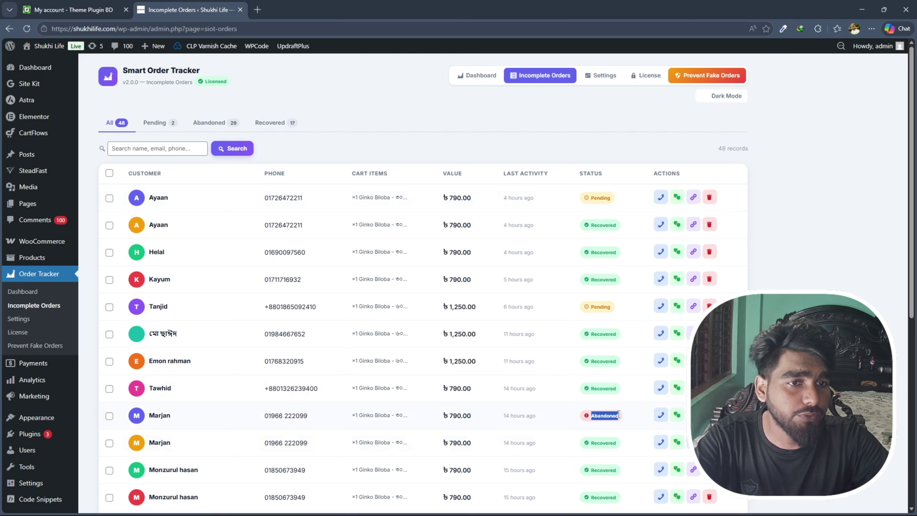
{"action": "left_click", "coordinate": [560, 235]}
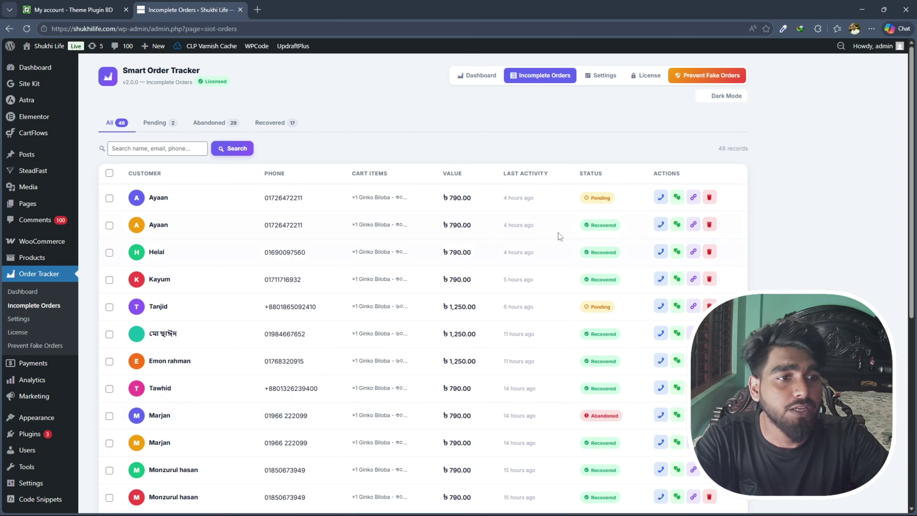
{"action": "scroll", "coordinate": [503, 276], "scroll_direction": "down", "scroll_amount": 3}
{"action": "scroll", "coordinate": [411, 280], "scroll_direction": "up", "scroll_amount": 3}
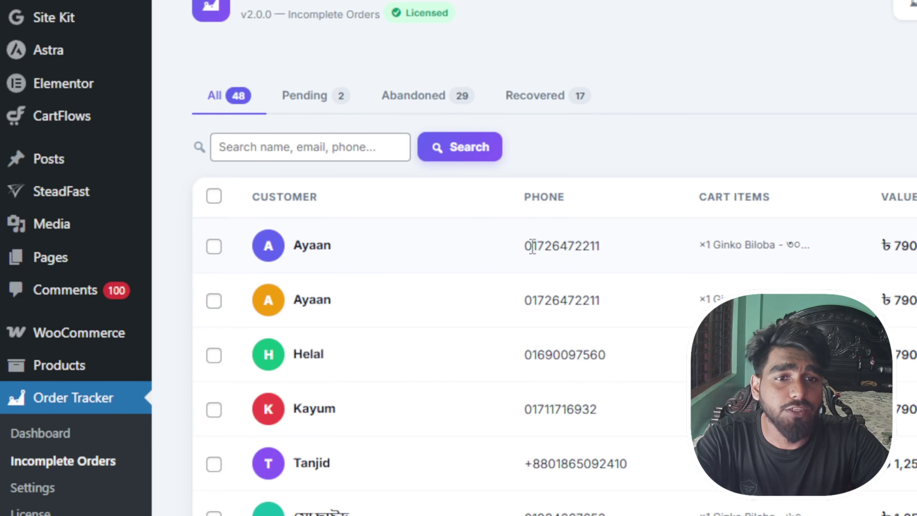
Highlight the first pending order's phone number and open its prefilled recovery message in the WhatsApp app
{"action": "double_click", "coordinate": [532, 246]}
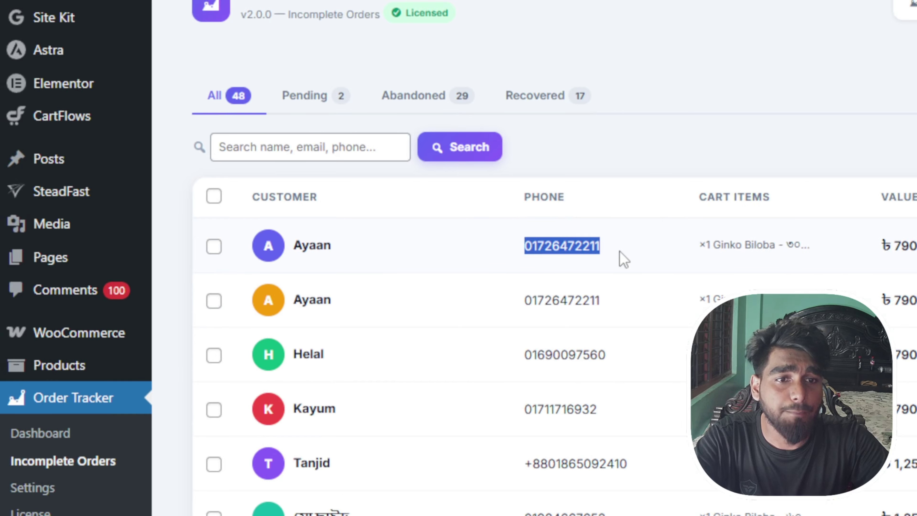
{"action": "left_click", "coordinate": [487, 248]}
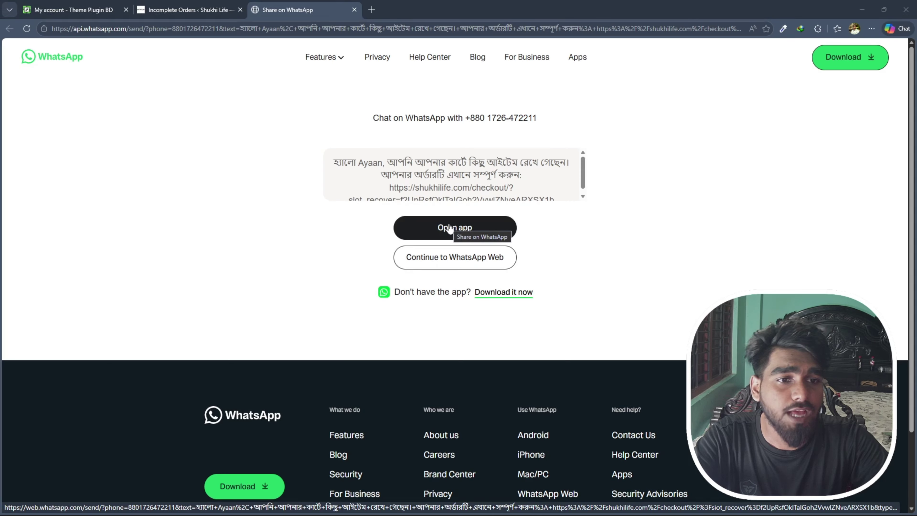
{"action": "left_click", "coordinate": [449, 228]}
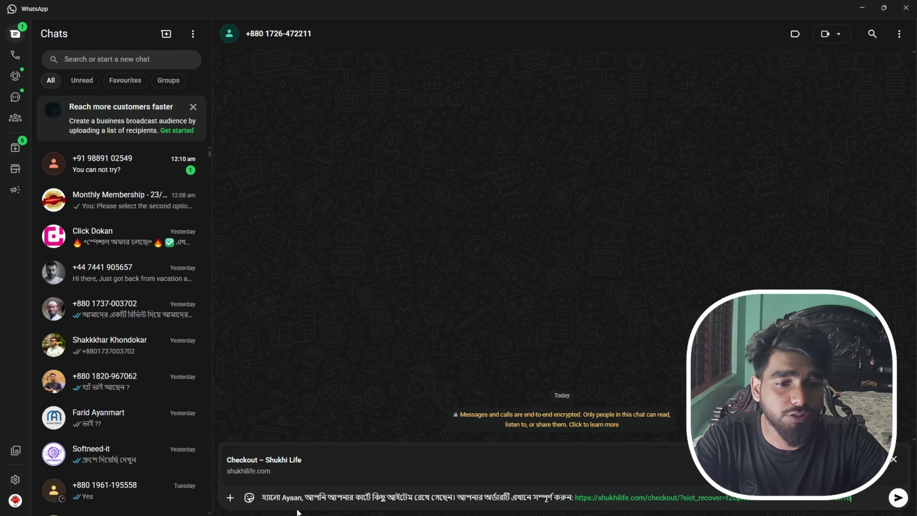
{"action": "key", "text": "super+Down"}
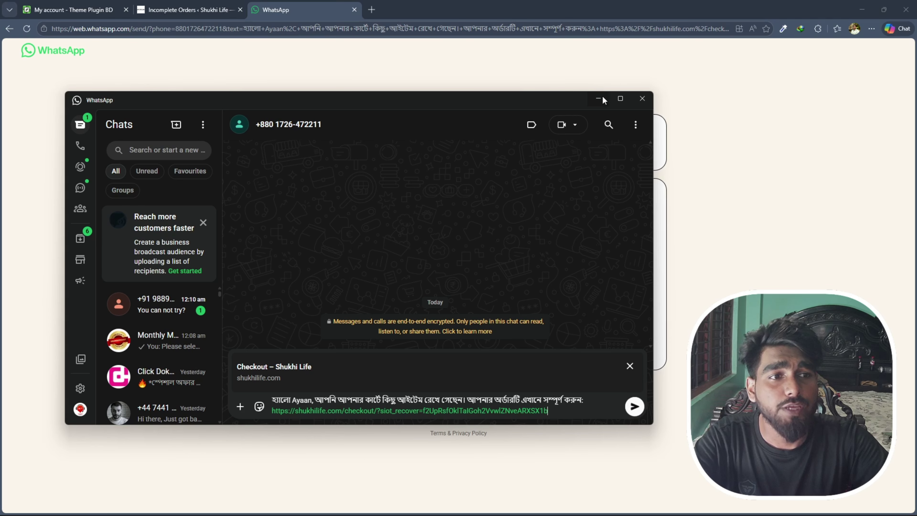
Minimize WhatsApp, return to the Incomplete Orders list and highlight the "WhatsApp sent" label on the first order
{"action": "left_click", "coordinate": [603, 97]}
{"action": "left_click", "coordinate": [185, 4]}
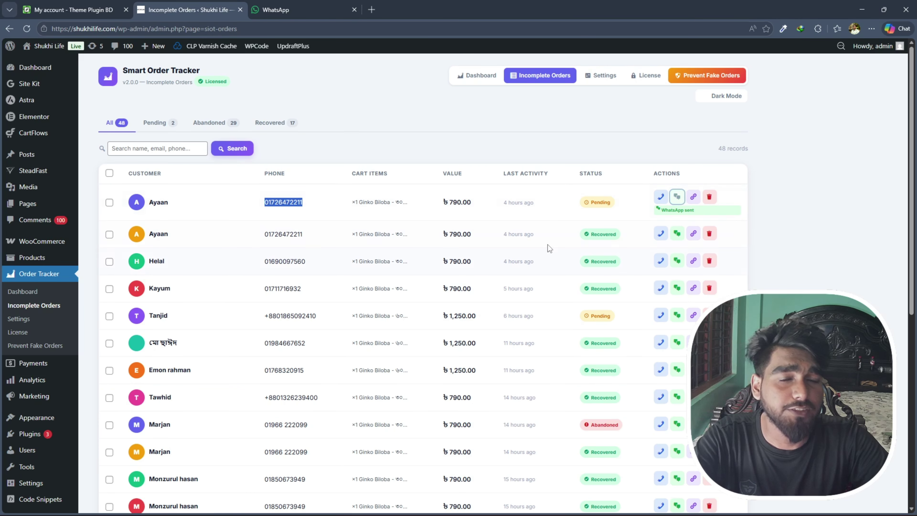
{"action": "left_click", "coordinate": [655, 214]}
{"action": "triple_click", "coordinate": [670, 210]}
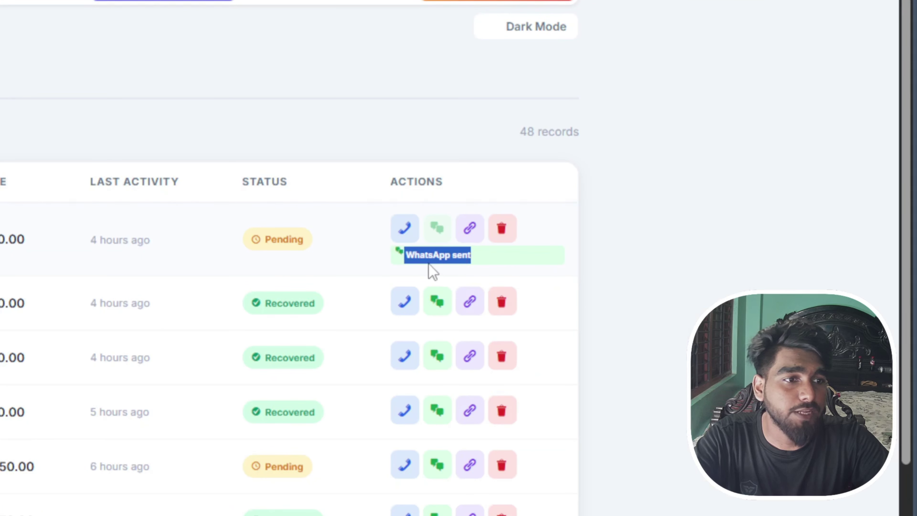
{"action": "left_click", "coordinate": [432, 255]}
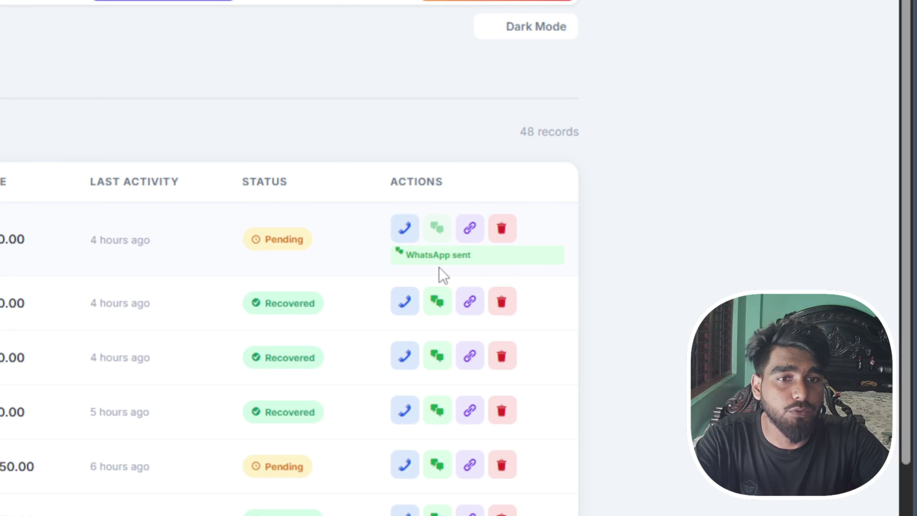
Highlight the first order's "WhatsApp sent" label, then switch to the WhatsApp app and highlight the recovery link in its prefilled message
{"action": "left_click_drag", "start_coordinate": [406, 256], "coordinate": [498, 257]}
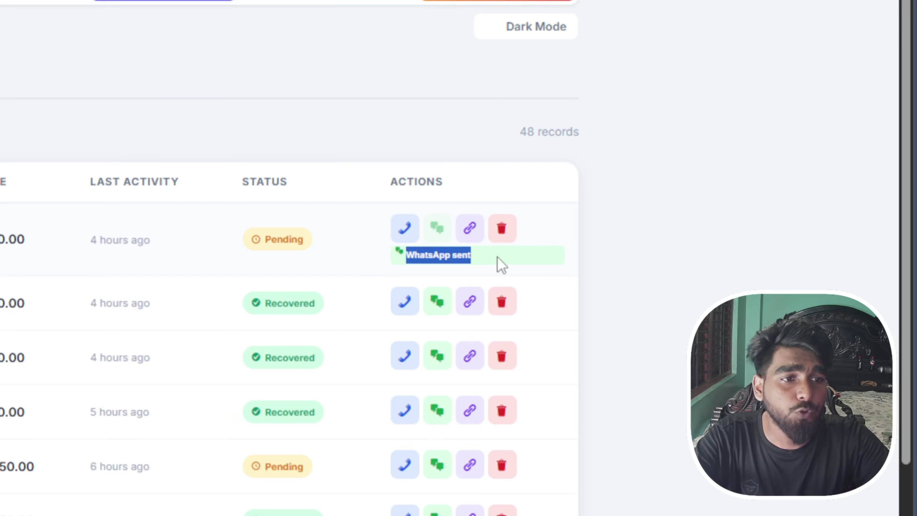
{"action": "left_click", "coordinate": [450, 255]}
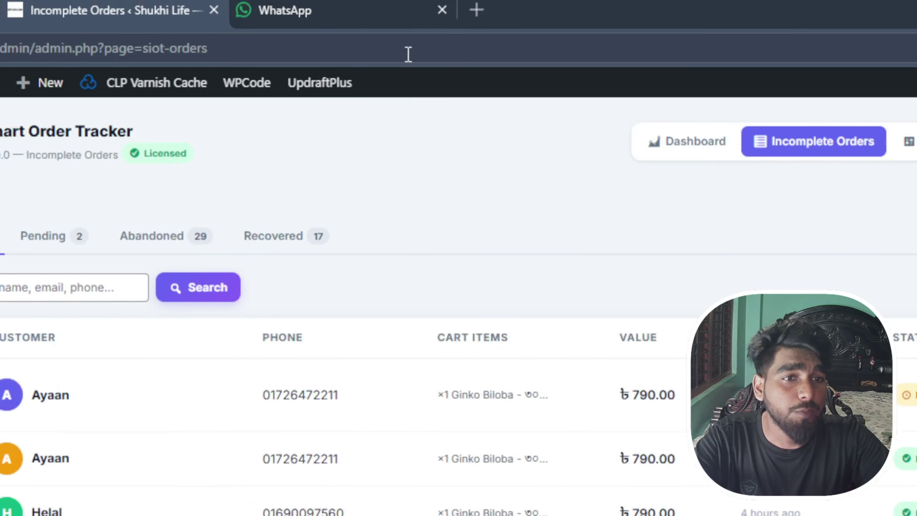
{"action": "left_click", "coordinate": [365, 10]}
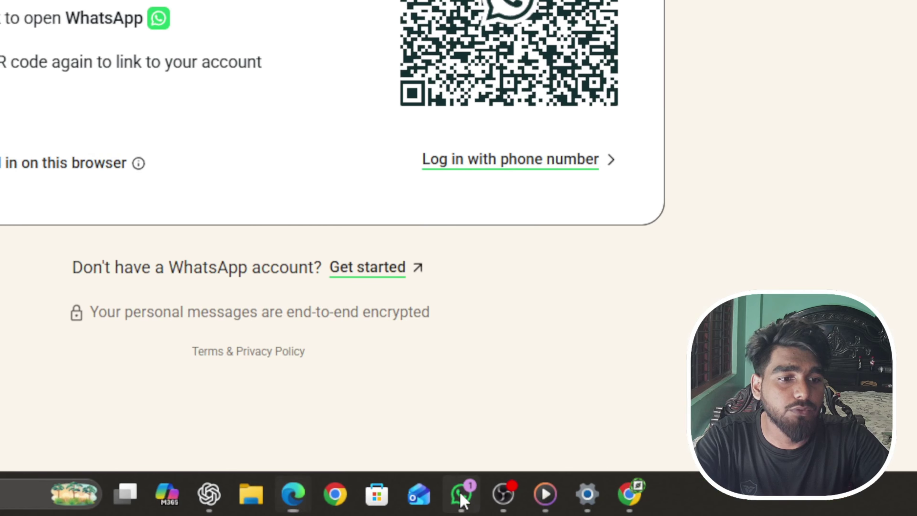
{"action": "left_click", "coordinate": [461, 500]}
{"action": "left_click_drag", "start_coordinate": [455, 307], "coordinate": [916, 302]}
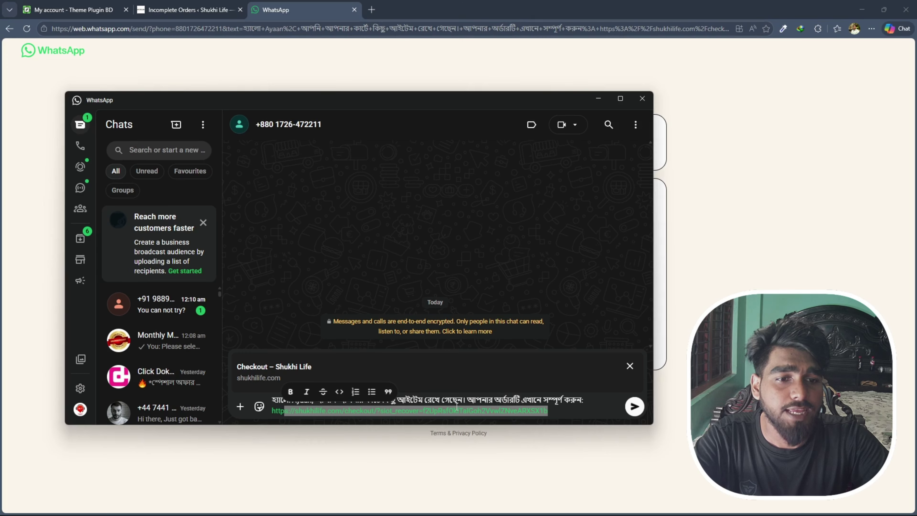
{"action": "left_click", "coordinate": [491, 403]}
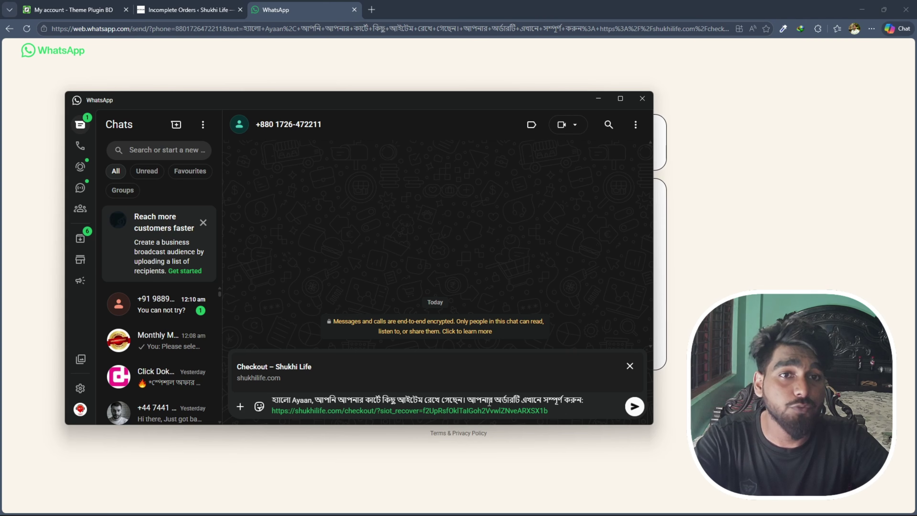
Return to the Incomplete Orders list and delete the second record, the Recovered order just below the pending one, confirming the deletion
{"action": "left_click", "coordinate": [187, 10]}
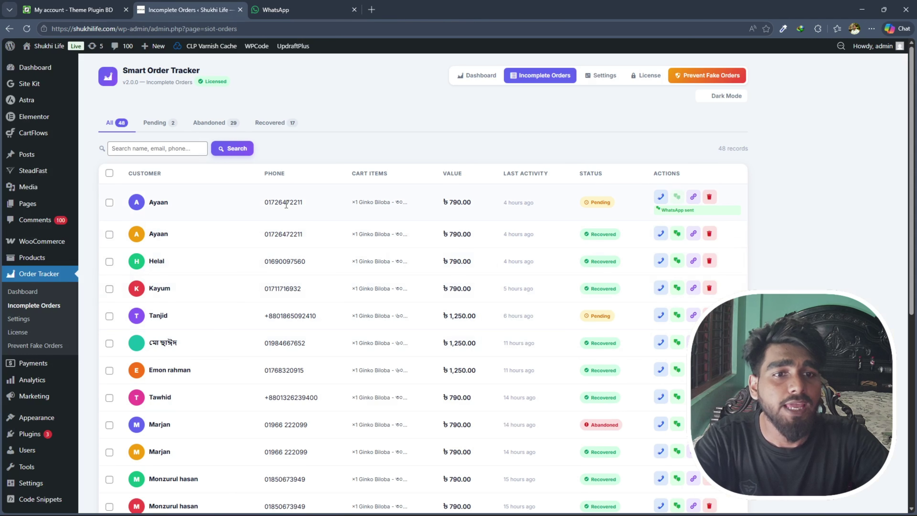
{"action": "scroll", "coordinate": [520, 235], "scroll_direction": "down", "scroll_amount": 3}
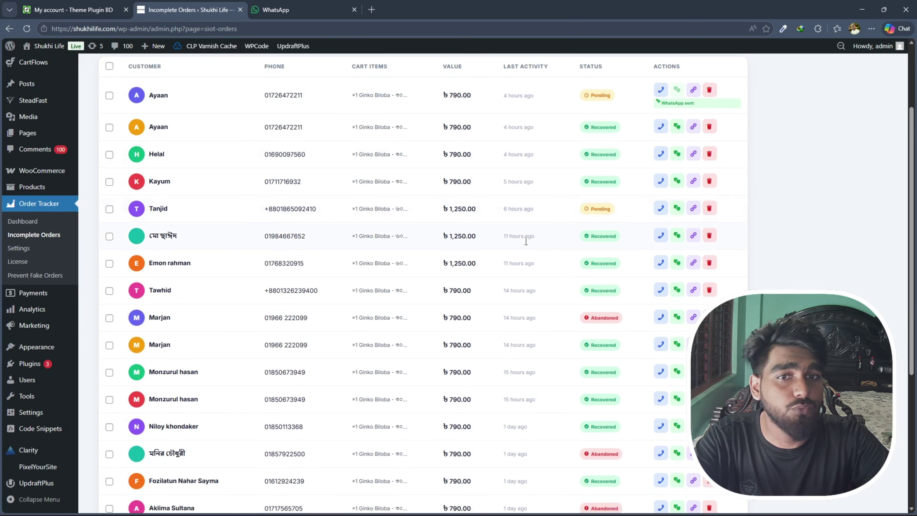
{"action": "scroll", "coordinate": [534, 253], "scroll_direction": "up", "scroll_amount": 3}
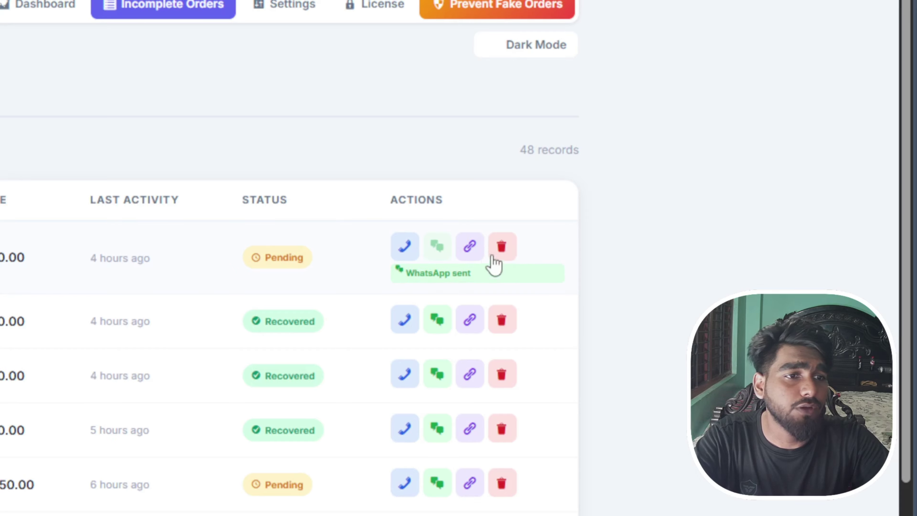
{"action": "left_click", "coordinate": [502, 320]}
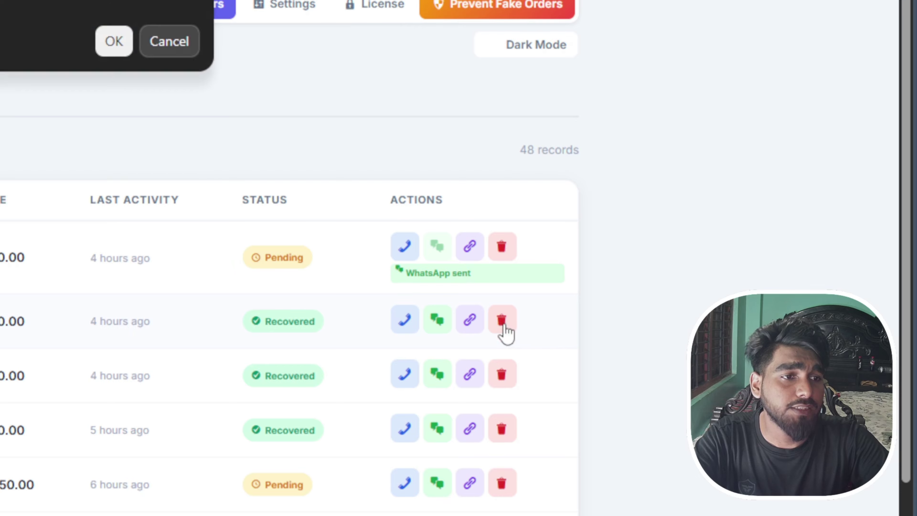
{"action": "left_click", "coordinate": [121, 49]}
{"action": "left_click", "coordinate": [502, 320]}
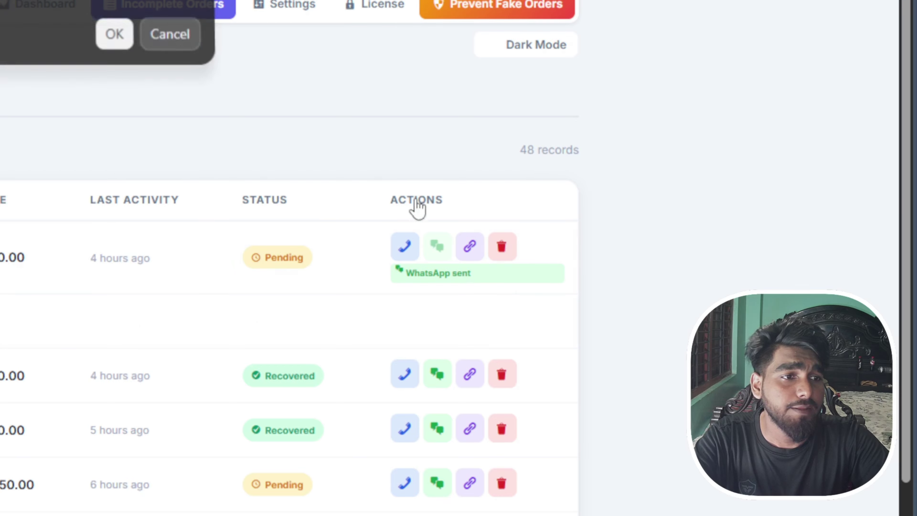
{"action": "left_click", "coordinate": [427, 93]}
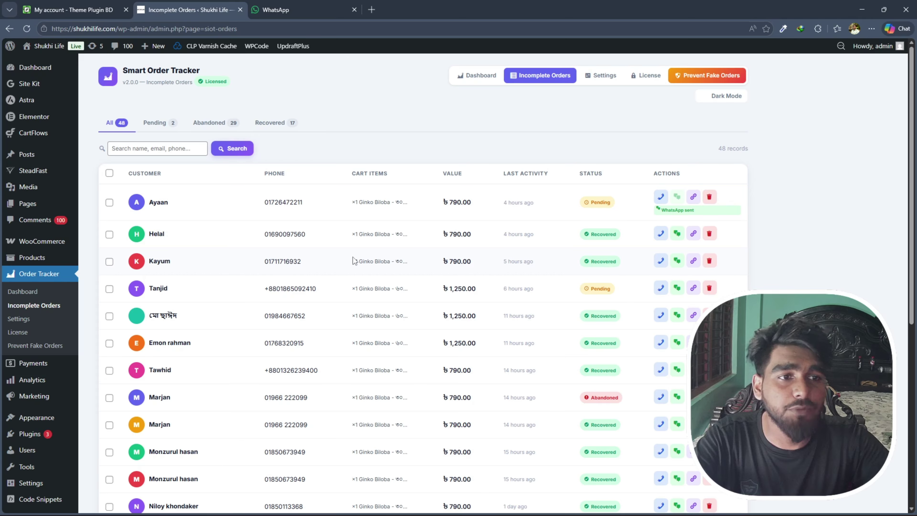
Look through the remaining incomplete order records on the first page and on page 2 of the list
{"action": "scroll", "coordinate": [332, 226], "scroll_direction": "down", "scroll_amount": 8}
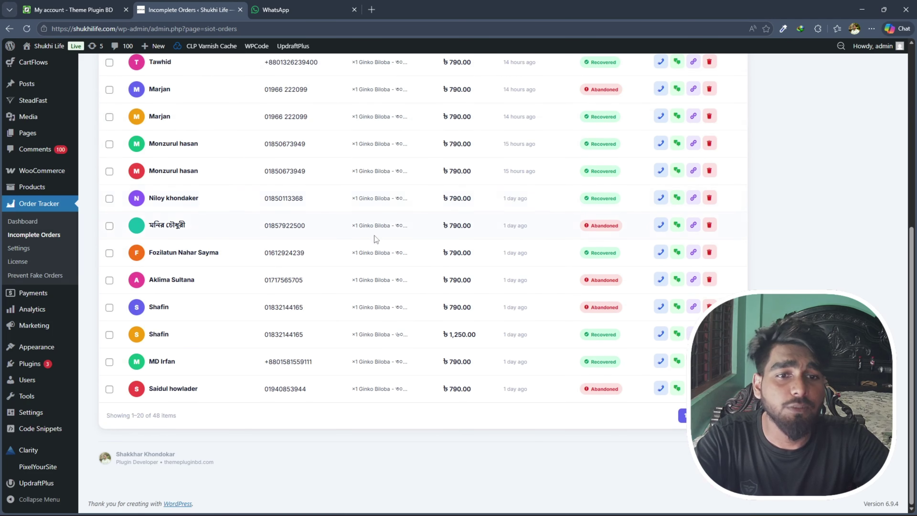
{"action": "scroll", "coordinate": [293, 346], "scroll_direction": "up", "scroll_amount": 8}
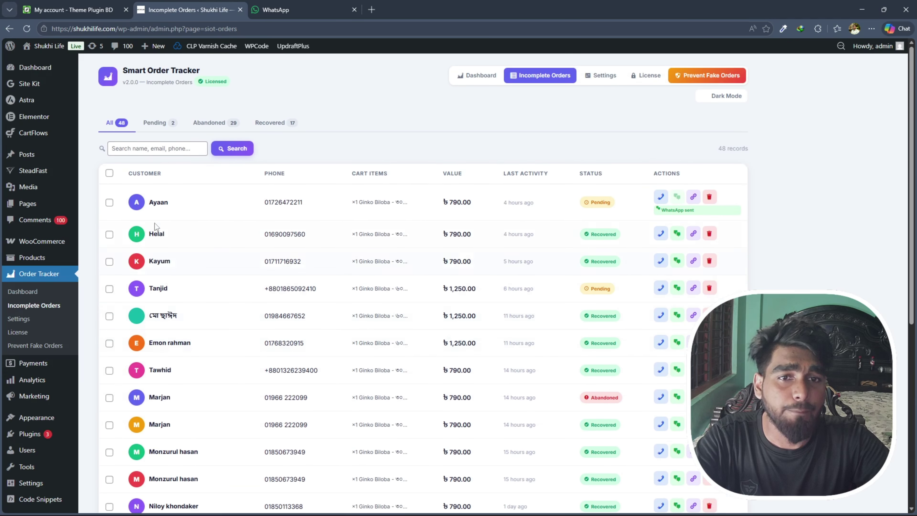
{"action": "scroll", "coordinate": [155, 222], "scroll_direction": "down", "scroll_amount": 8}
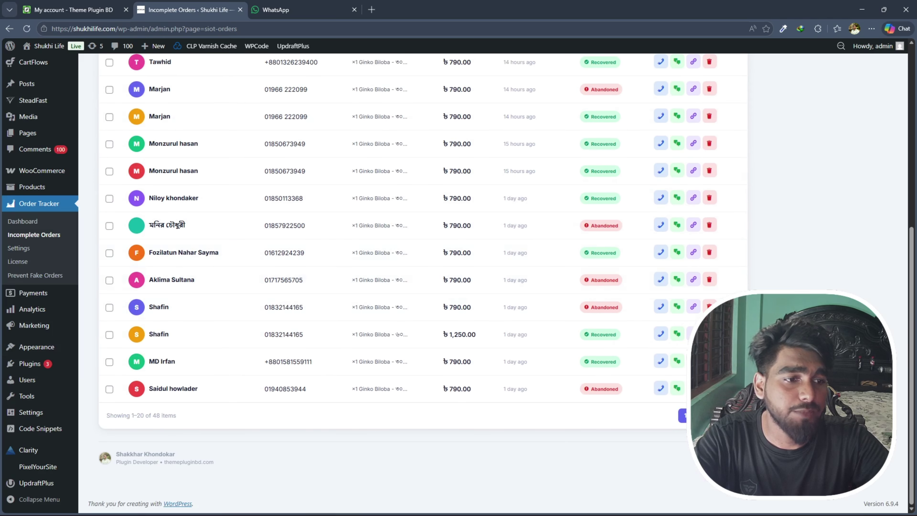
{"action": "left_click", "coordinate": [699, 415]}
{"action": "scroll", "coordinate": [505, 398], "scroll_direction": "down", "scroll_amount": 8}
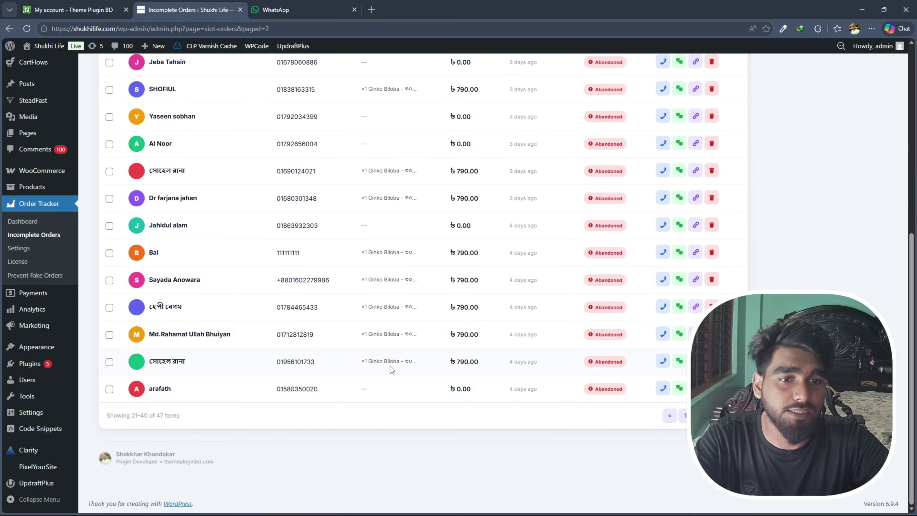
{"action": "scroll", "coordinate": [481, 364], "scroll_direction": "up", "scroll_amount": 8}
{"action": "scroll", "coordinate": [506, 366], "scroll_direction": "down", "scroll_amount": 8}
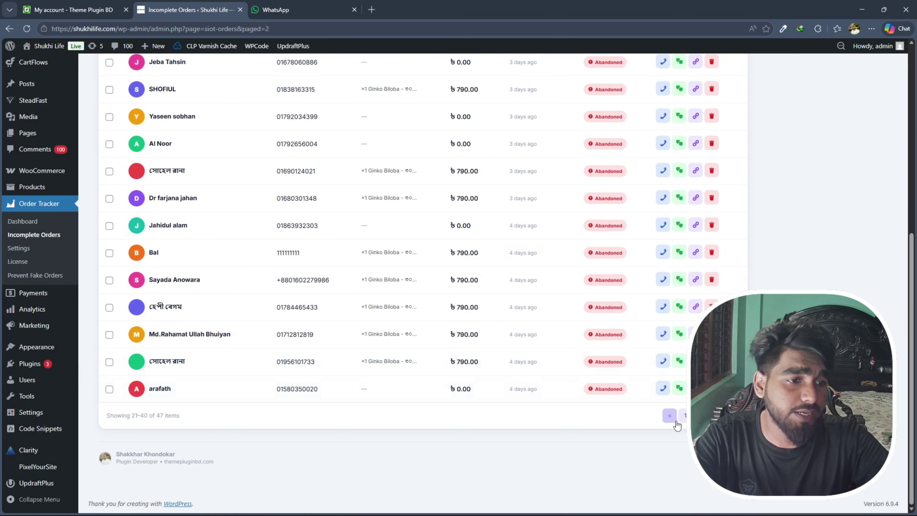
{"action": "scroll", "coordinate": [677, 425], "scroll_direction": "up", "scroll_amount": 8}
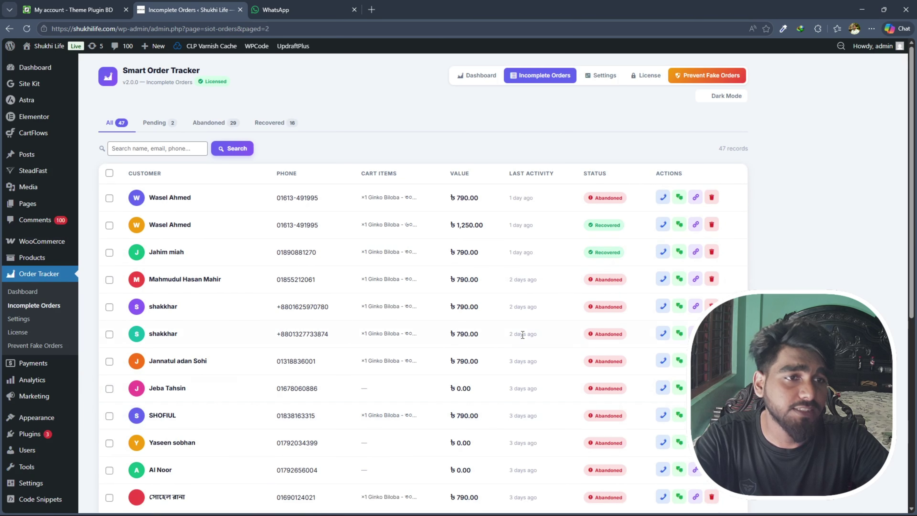
Open the plugin's Settings and examine the WhatsApp message template with its {name} and {recovery_link} variables
{"action": "left_click", "coordinate": [597, 75]}
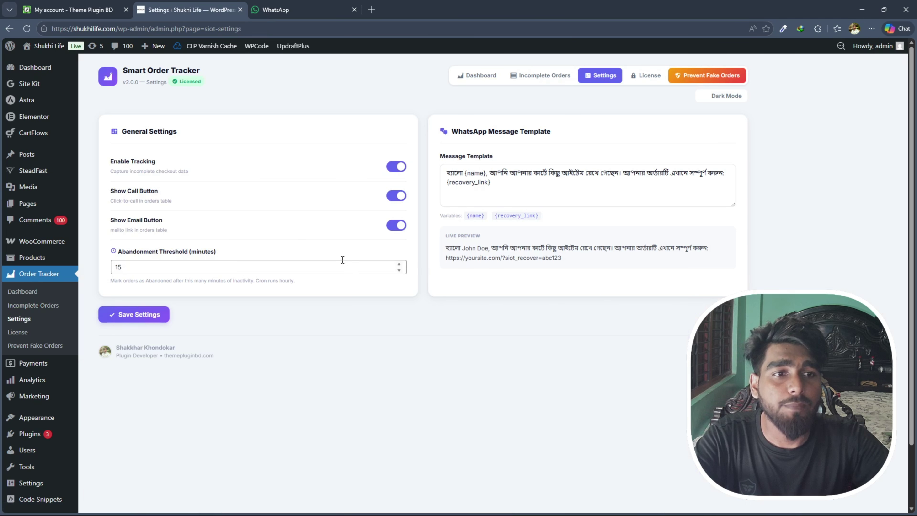
{"action": "left_click_drag", "start_coordinate": [440, 156], "coordinate": [500, 156]}
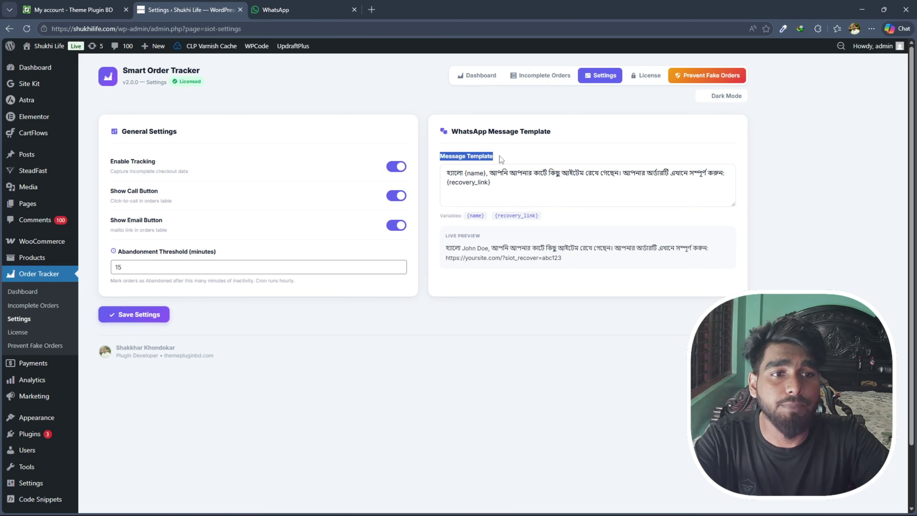
{"action": "left_click_drag", "start_coordinate": [497, 188], "coordinate": [448, 175]}
{"action": "left_click", "coordinate": [462, 215]}
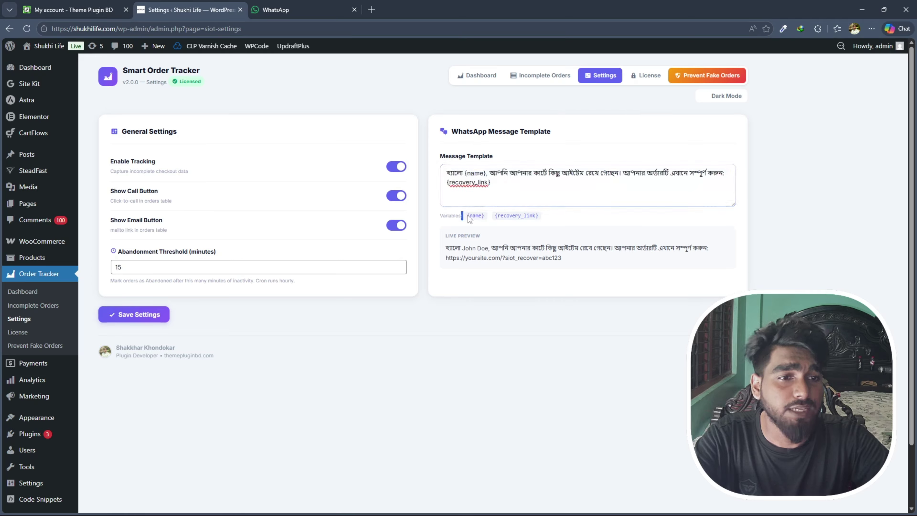
{"action": "left_click_drag", "start_coordinate": [500, 215], "coordinate": [540, 215]}
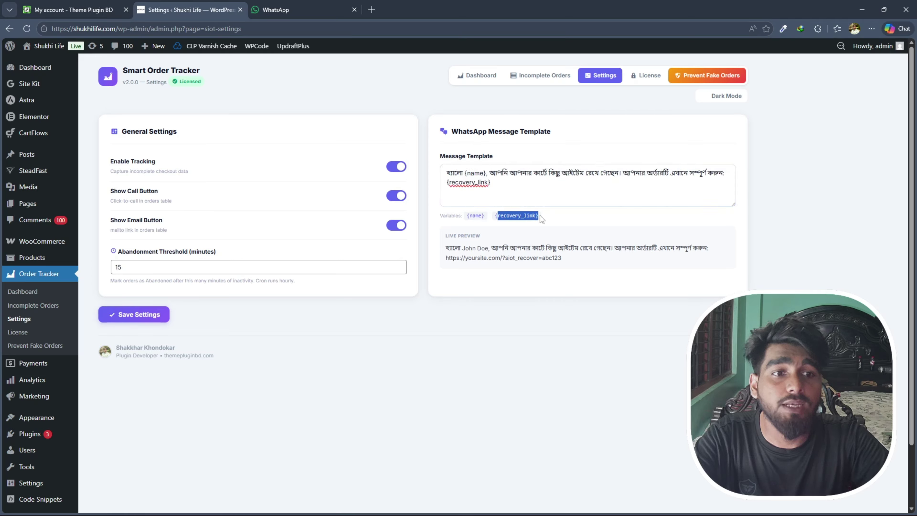
{"action": "left_click", "coordinate": [519, 213]}
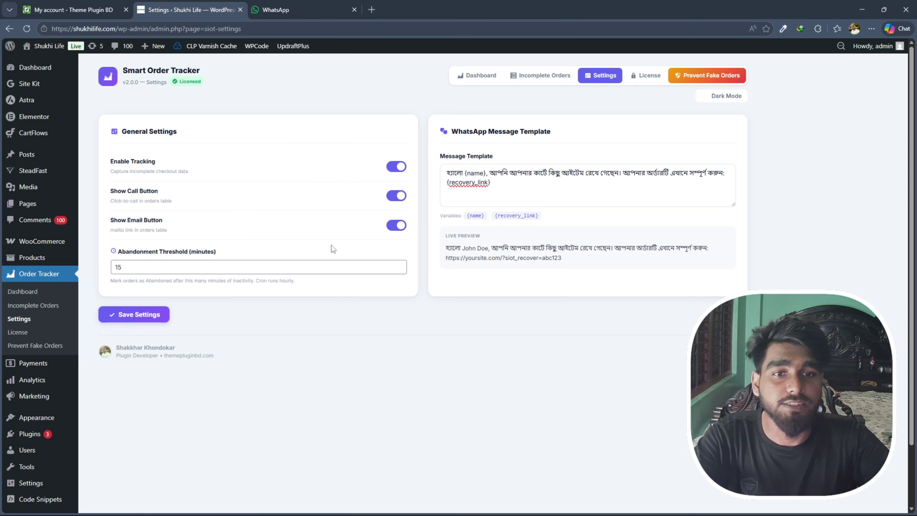
Examine the general settings by highlighting the Abandonment Threshold, Enable Tracking, Show Call Button and Show Email Button labels
{"action": "left_click_drag", "start_coordinate": [124, 251], "coordinate": [215, 250]}
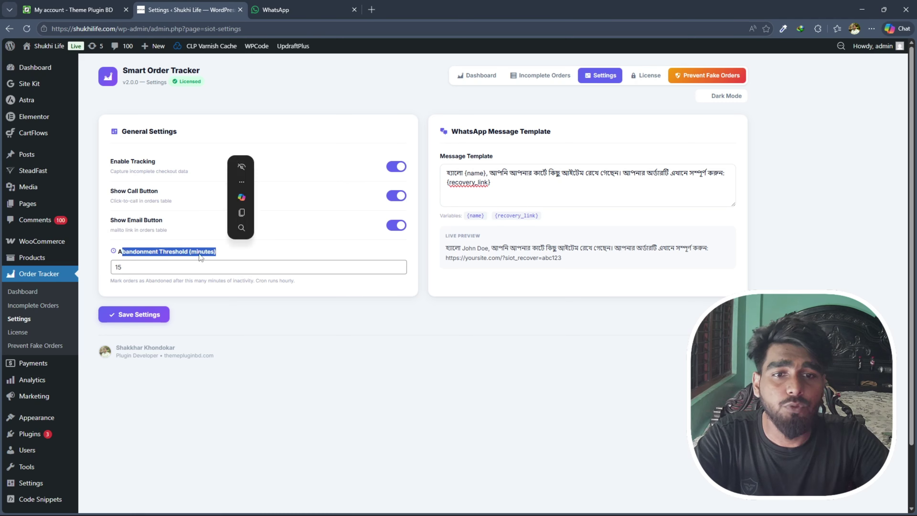
{"action": "left_click", "coordinate": [190, 254]}
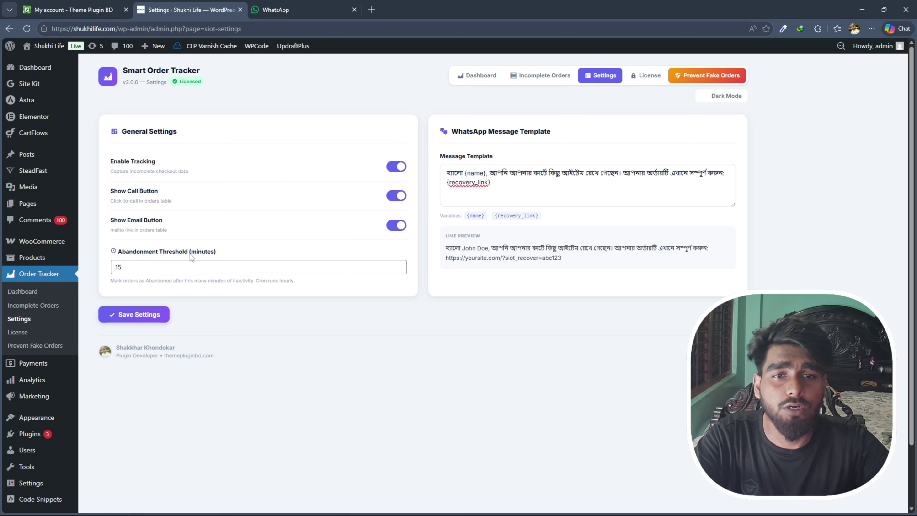
{"action": "left_click_drag", "start_coordinate": [118, 161], "coordinate": [161, 163]}
{"action": "left_click_drag", "start_coordinate": [114, 191], "coordinate": [155, 191]}
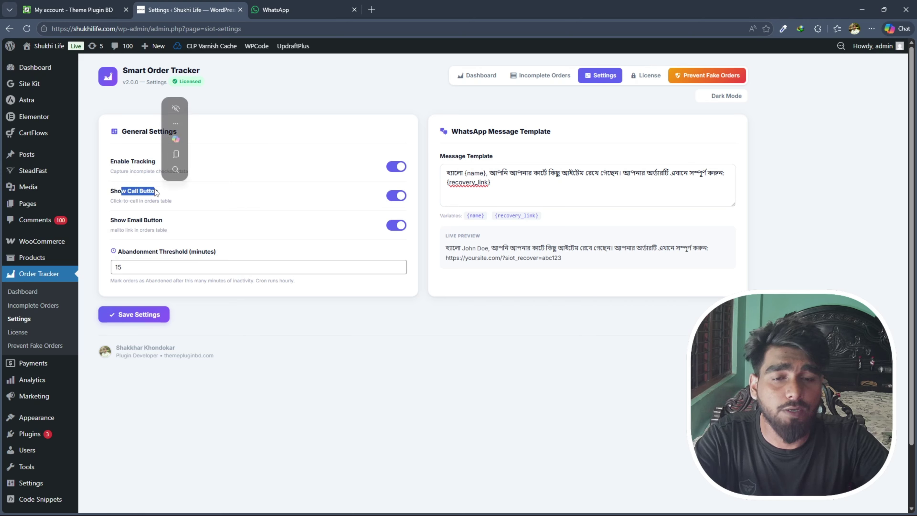
{"action": "left_click", "coordinate": [148, 190]}
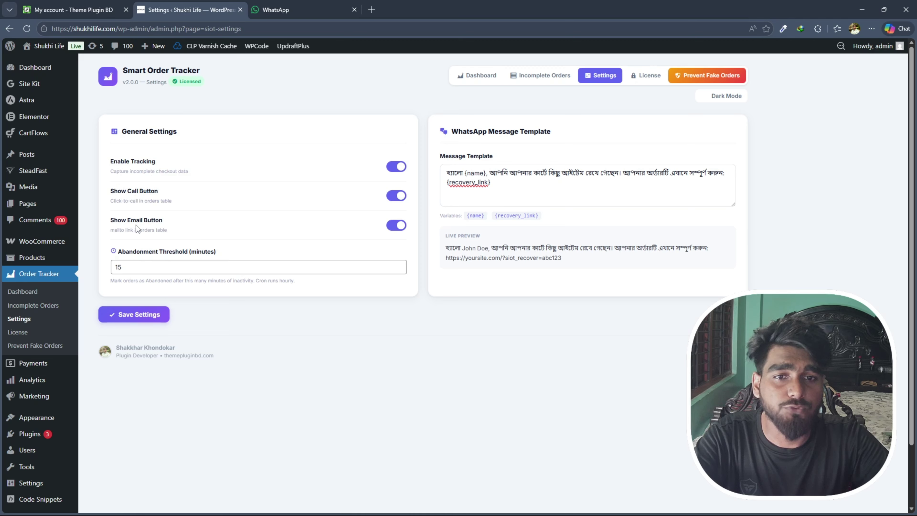
{"action": "left_click_drag", "start_coordinate": [115, 220], "coordinate": [164, 220]}
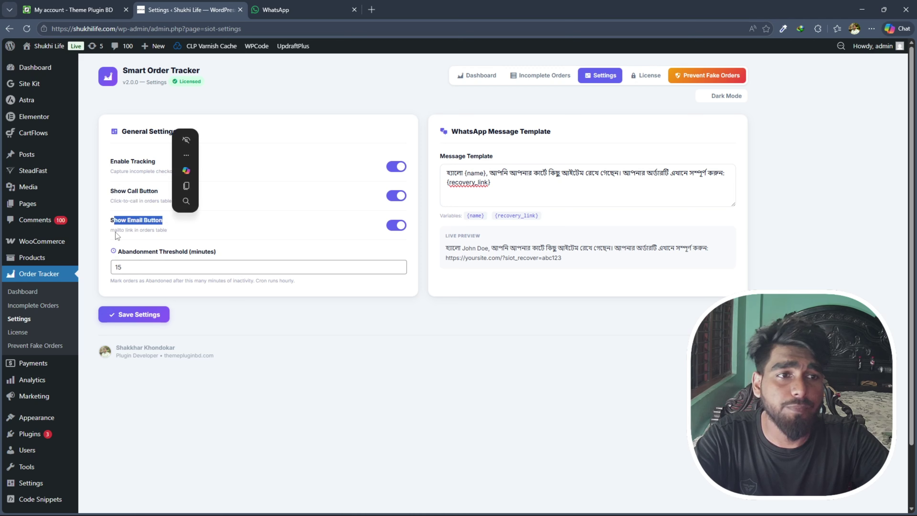
{"action": "left_click", "coordinate": [346, 352]}
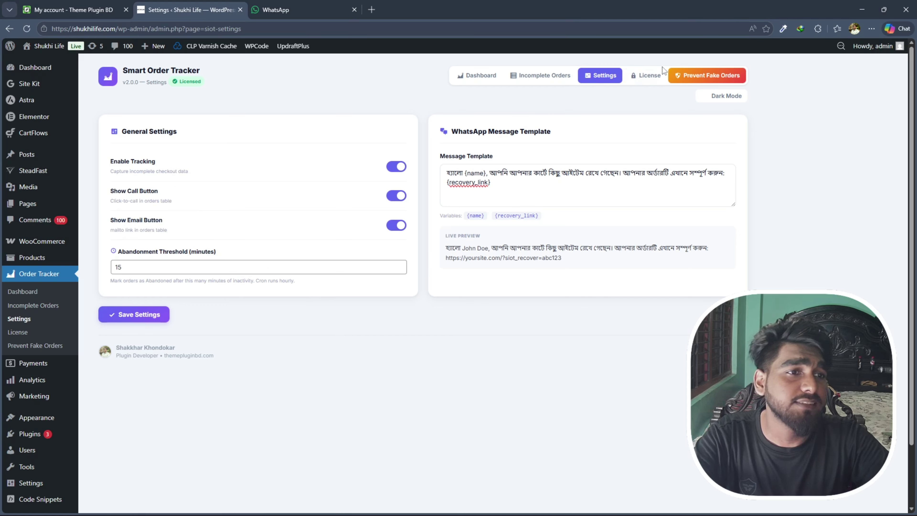
Check the plugin's License page, then open the Prevent Fake Orders page and look through its offer, features and screenshots
{"action": "left_click", "coordinate": [646, 74]}
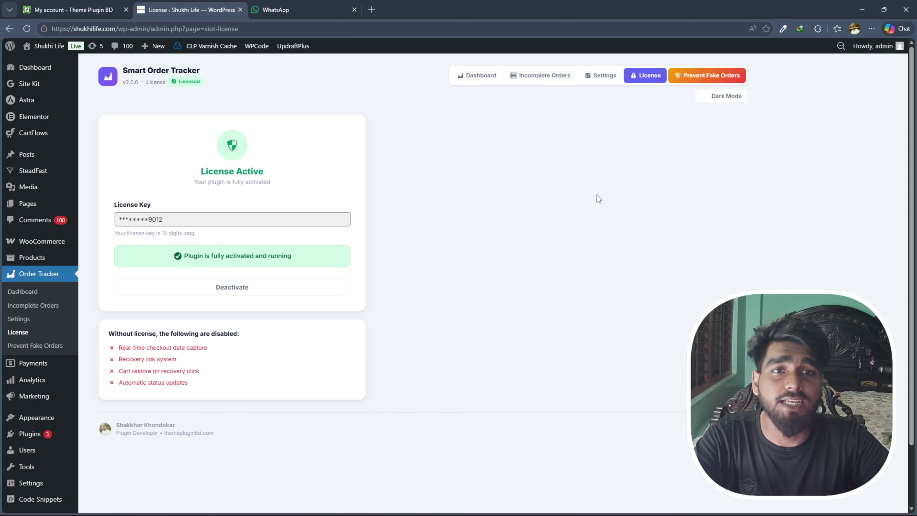
{"action": "left_click", "coordinate": [701, 76]}
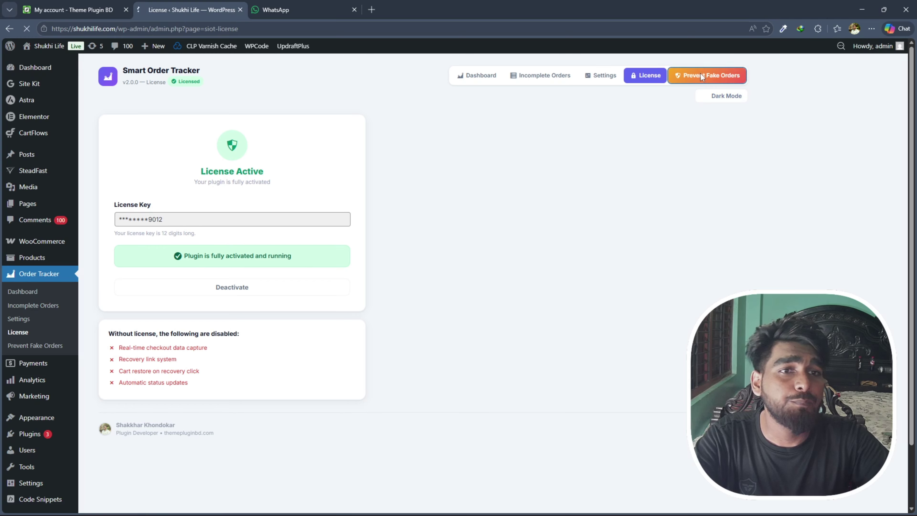
{"action": "scroll", "coordinate": [325, 214], "scroll_direction": "down", "scroll_amount": 5}
{"action": "scroll", "coordinate": [538, 253], "scroll_direction": "up", "scroll_amount": 5}
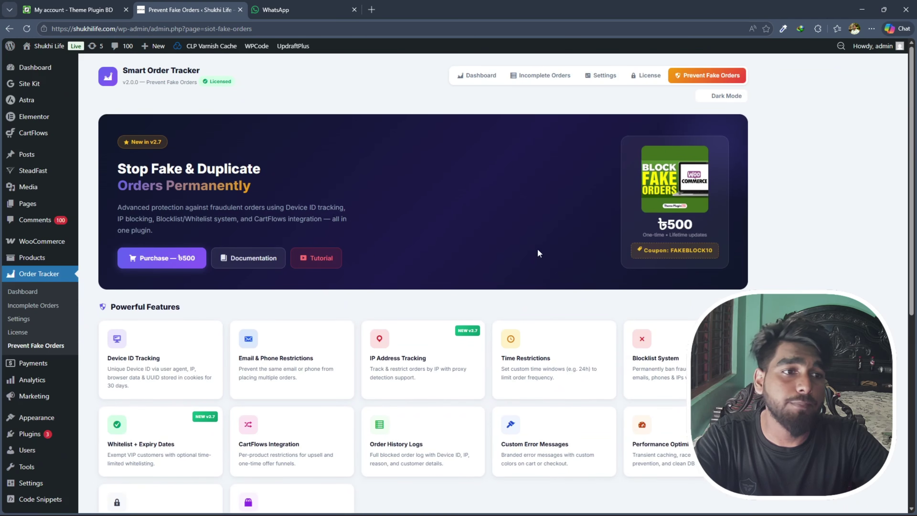
{"action": "scroll", "coordinate": [395, 210], "scroll_direction": "down", "scroll_amount": 8}
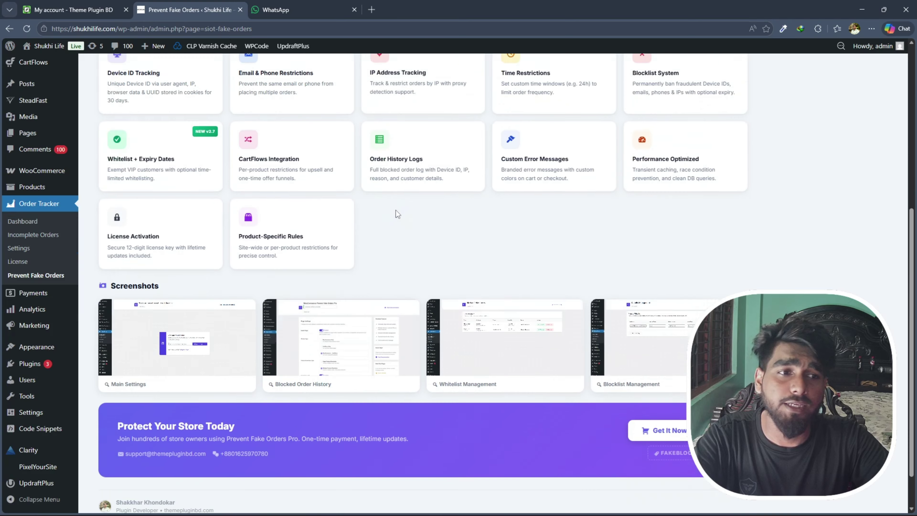
{"action": "scroll", "coordinate": [439, 376], "scroll_direction": "up", "scroll_amount": 1}
{"action": "scroll", "coordinate": [438, 376], "scroll_direction": "up", "scroll_amount": 7}
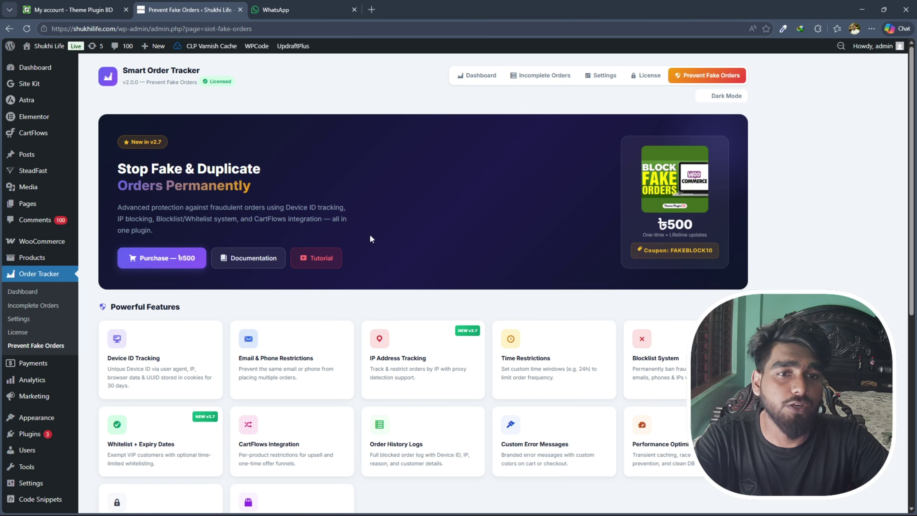
{"action": "scroll", "coordinate": [370, 237], "scroll_direction": "down", "scroll_amount": 7}
{"action": "scroll", "coordinate": [415, 255], "scroll_direction": "up", "scroll_amount": 6}
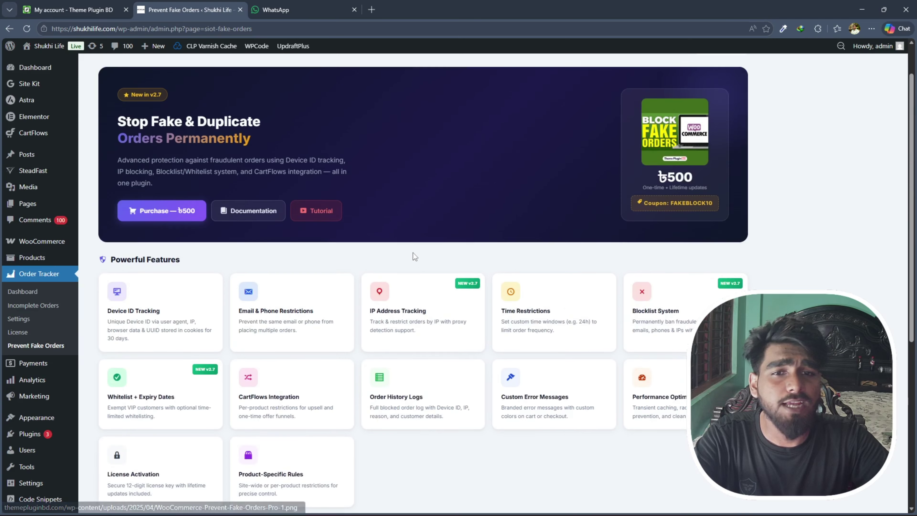
{"action": "scroll", "coordinate": [413, 252], "scroll_direction": "up", "scroll_amount": 2}
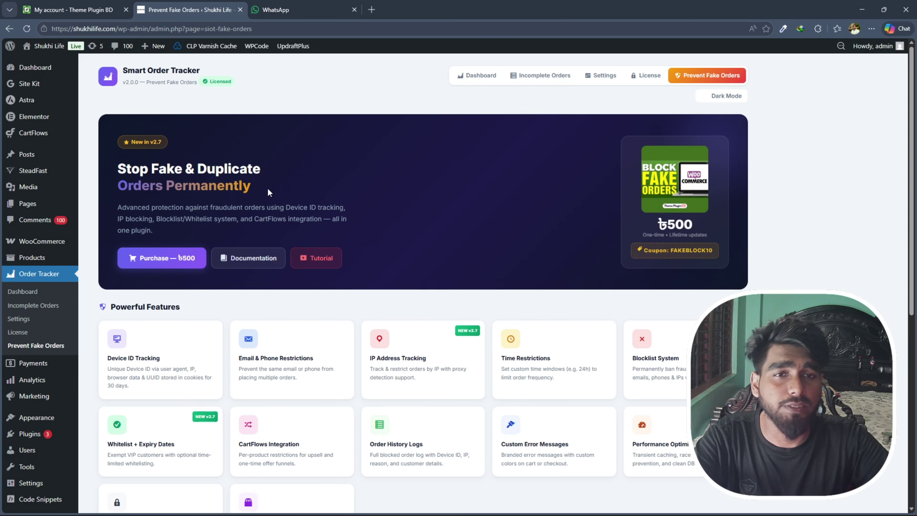
Check the Downloads page of the Theme Plugin BD account, then return to the Prevent Fake Orders page and review its features and screenshots
{"action": "left_click", "coordinate": [92, 4]}
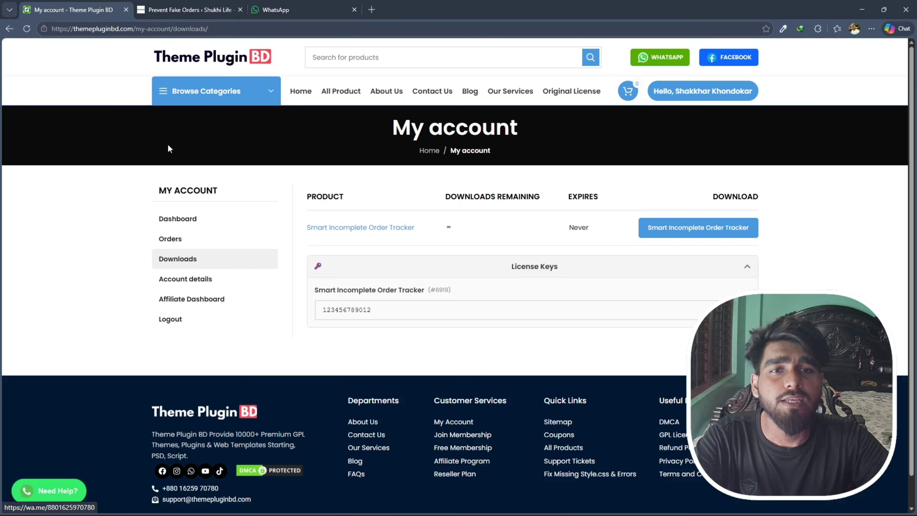
{"action": "left_click", "coordinate": [188, 10]}
{"action": "scroll", "coordinate": [289, 289], "scroll_direction": "down", "scroll_amount": 10}
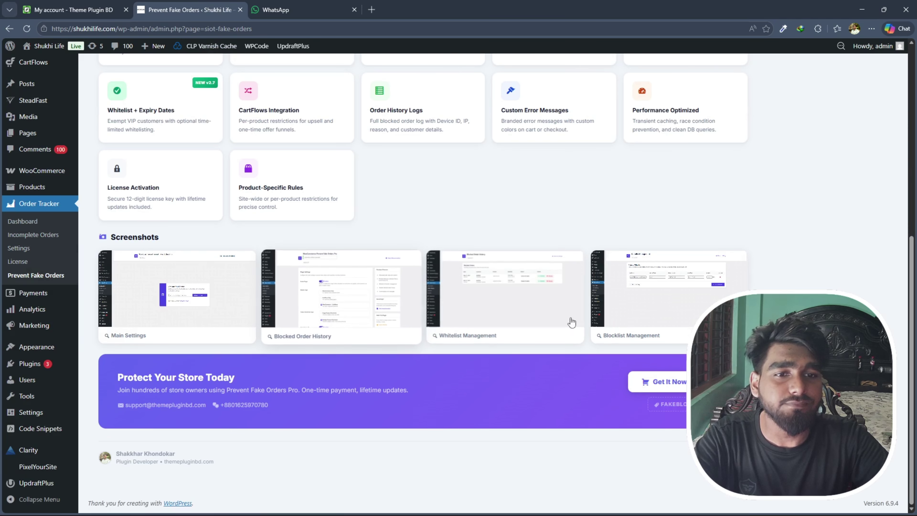
{"action": "scroll", "coordinate": [361, 311], "scroll_direction": "up", "scroll_amount": 8}
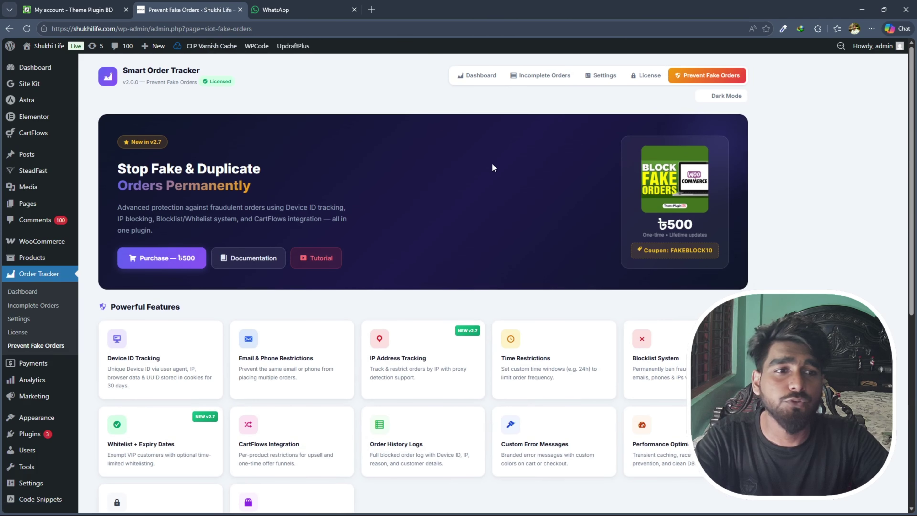
Open the plugin's Incomplete Orders list and look through all records on its first page
{"action": "left_click", "coordinate": [540, 75]}
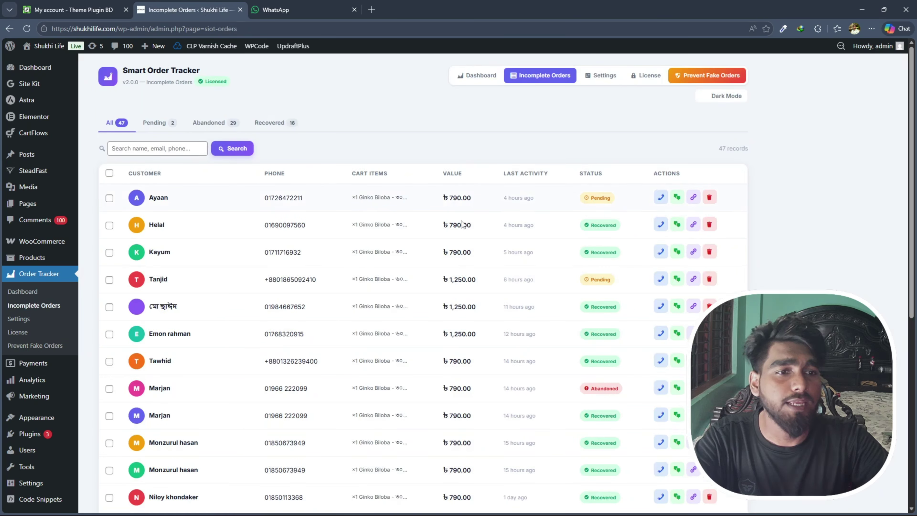
{"action": "scroll", "coordinate": [458, 209], "scroll_direction": "down", "scroll_amount": 8}
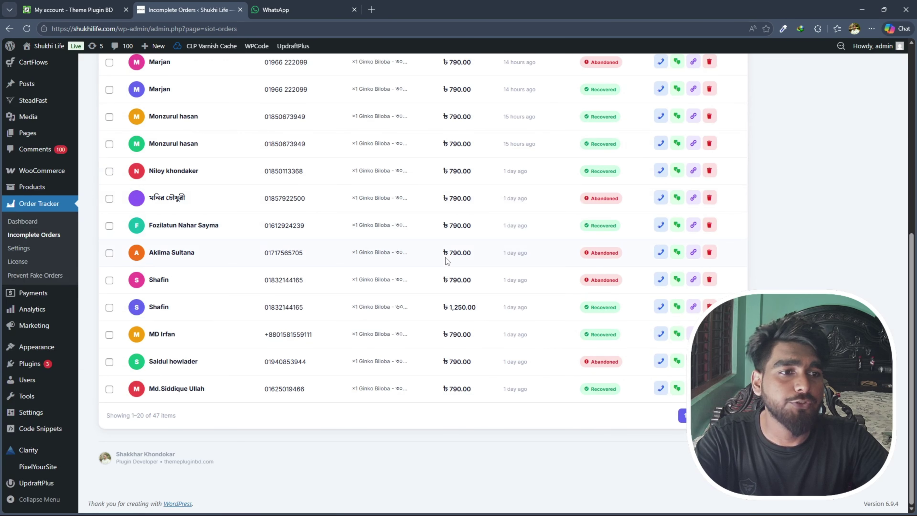
{"action": "scroll", "coordinate": [446, 260], "scroll_direction": "up", "scroll_amount": 8}
{"action": "scroll", "coordinate": [446, 257], "scroll_direction": "up", "scroll_amount": 1}
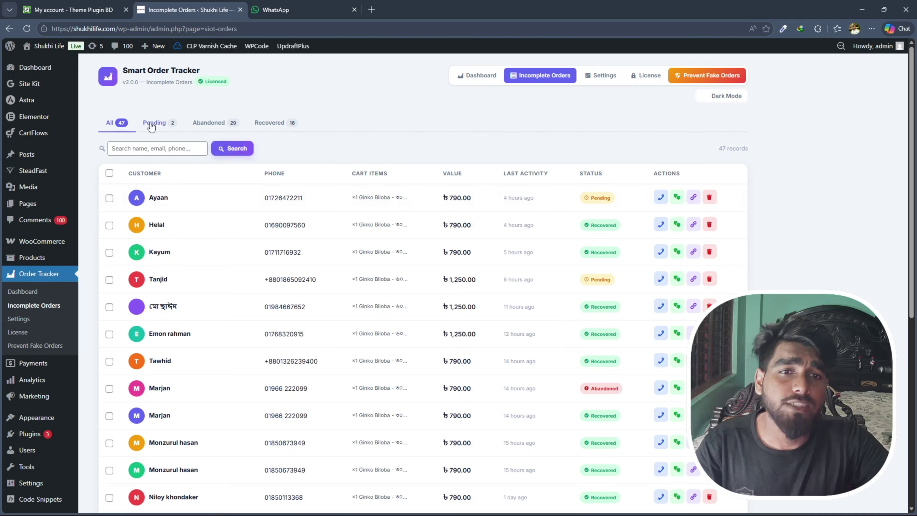
Filter the incomplete orders by Pending, by Abandoned and finally by Recovered status
{"action": "left_click", "coordinate": [159, 123]}
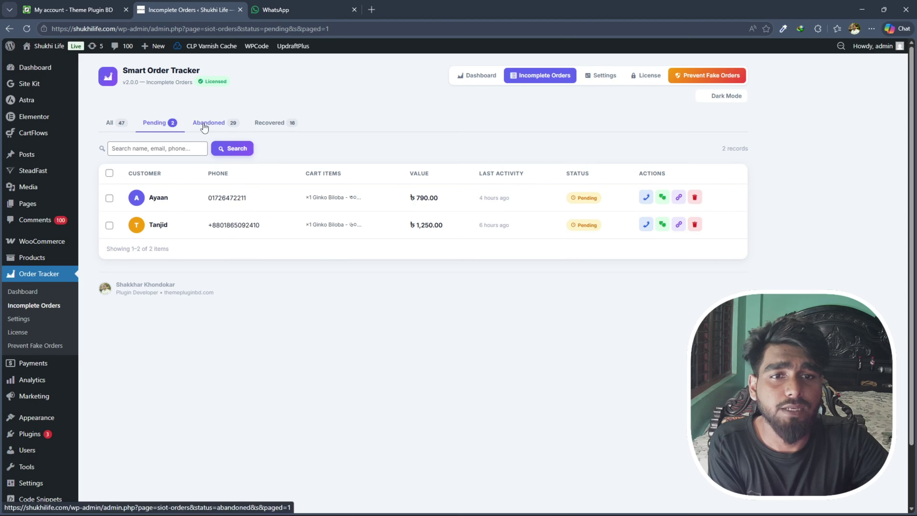
{"action": "left_click", "coordinate": [216, 130]}
{"action": "left_click", "coordinate": [274, 134]}
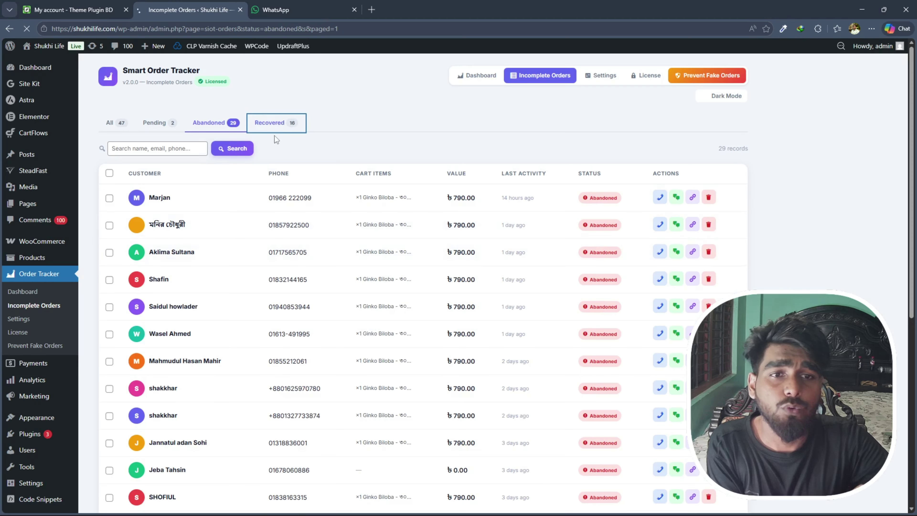
Examine the full list of recovered orders, including each record's cart items, value, last activity and status
{"action": "scroll", "coordinate": [301, 211], "scroll_direction": "down", "scroll_amount": 5}
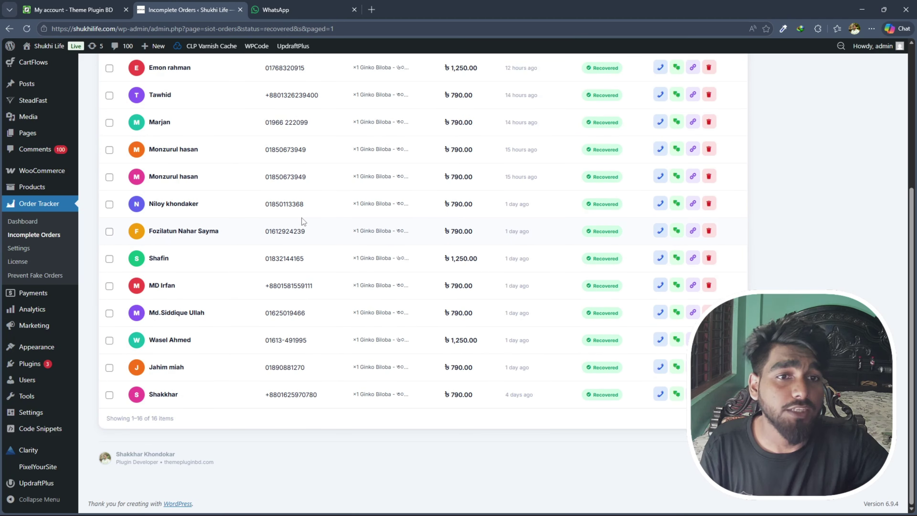
{"action": "scroll", "coordinate": [307, 264], "scroll_direction": "up", "scroll_amount": 5}
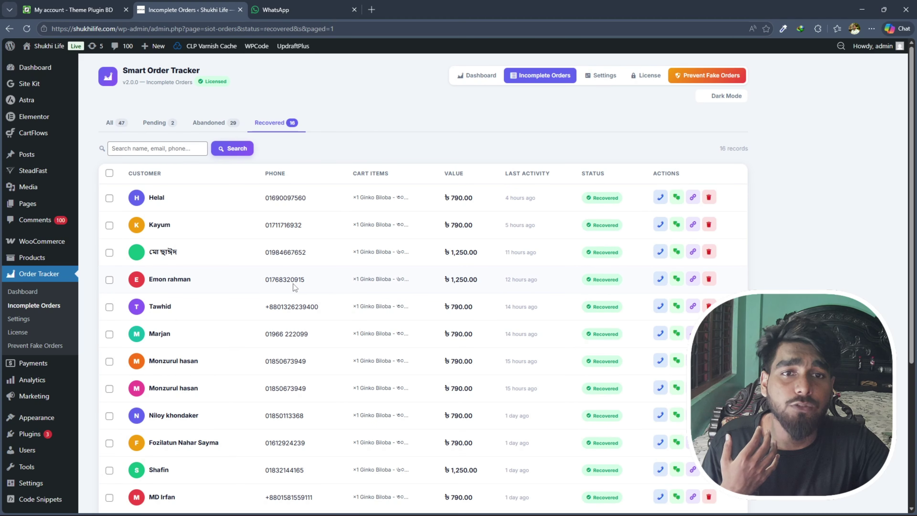
{"action": "scroll", "coordinate": [318, 285], "scroll_direction": "down", "scroll_amount": 5}
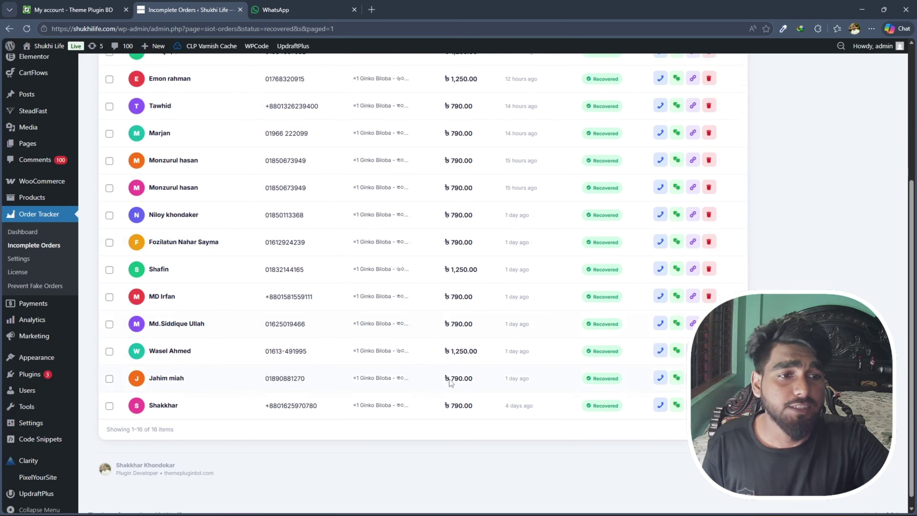
{"action": "scroll", "coordinate": [449, 382], "scroll_direction": "up", "scroll_amount": 5}
{"action": "scroll", "coordinate": [375, 365], "scroll_direction": "down", "scroll_amount": 5}
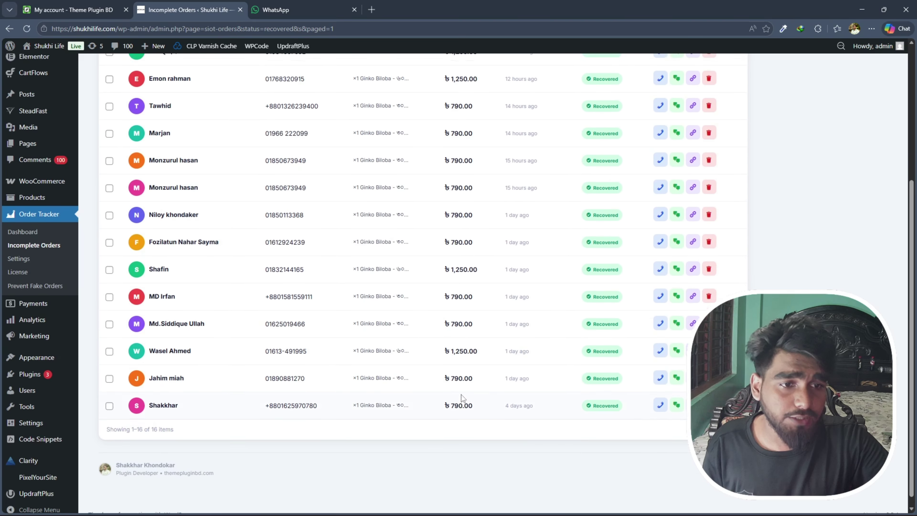
{"action": "scroll", "coordinate": [440, 393], "scroll_direction": "up", "scroll_amount": 5}
{"action": "scroll", "coordinate": [421, 387], "scroll_direction": "down", "scroll_amount": 5}
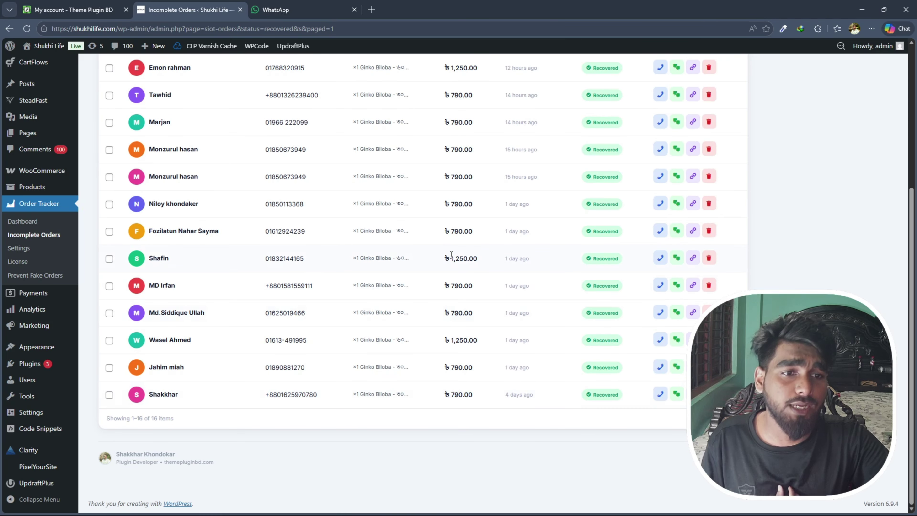
{"action": "scroll", "coordinate": [457, 258], "scroll_direction": "up", "scroll_amount": 5}
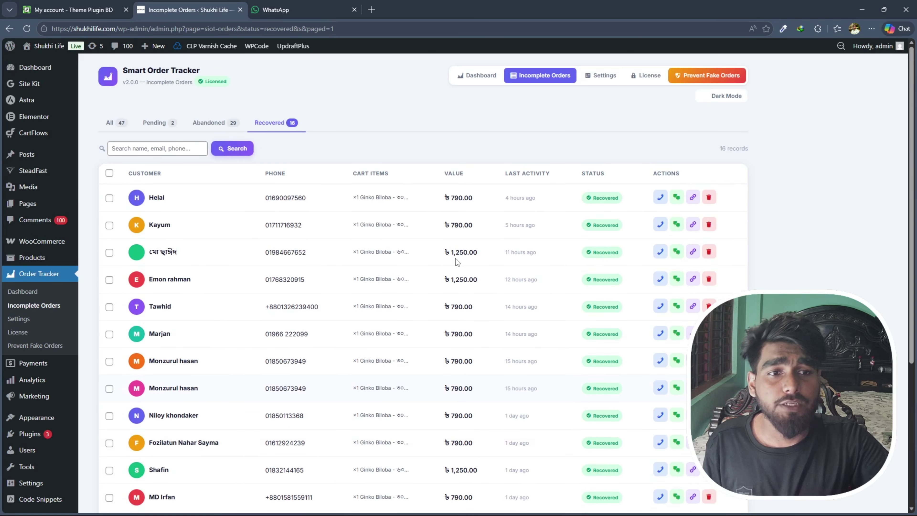